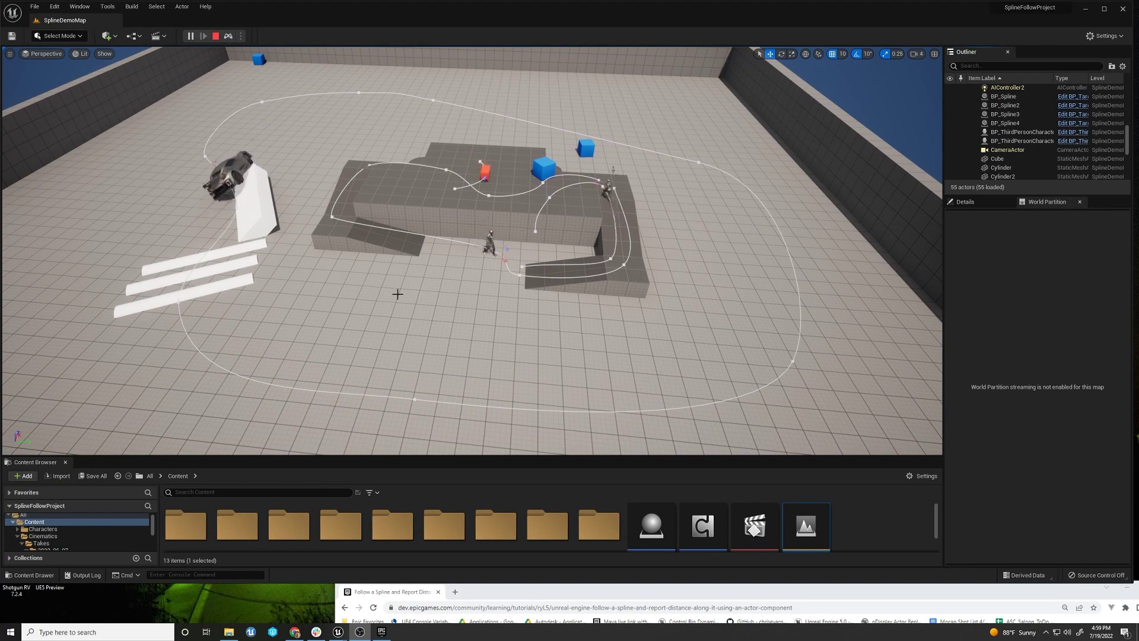
Drag the Chrome window up so the Follow A Spline And Report Distance tutorial covers the editor.
left_click_drag(585, 596, 463, 62)
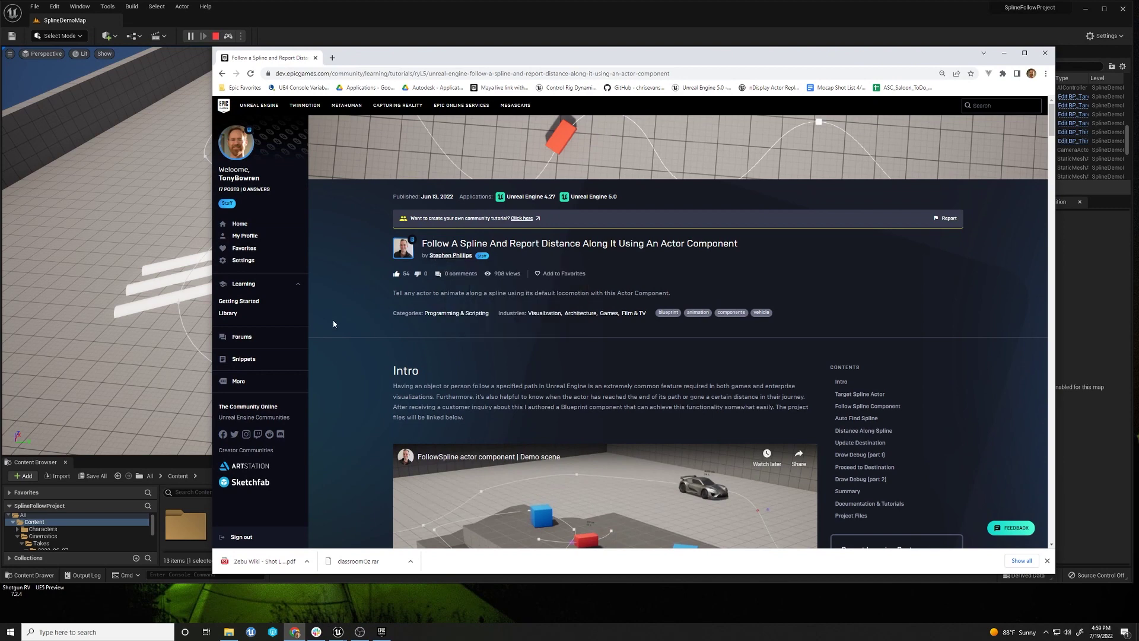
Skim the Follow Spline tutorial, return to the search results, and reopen the tutorial.
scroll(333, 324, "down", 2)
scroll(350, 325, "down", 5)
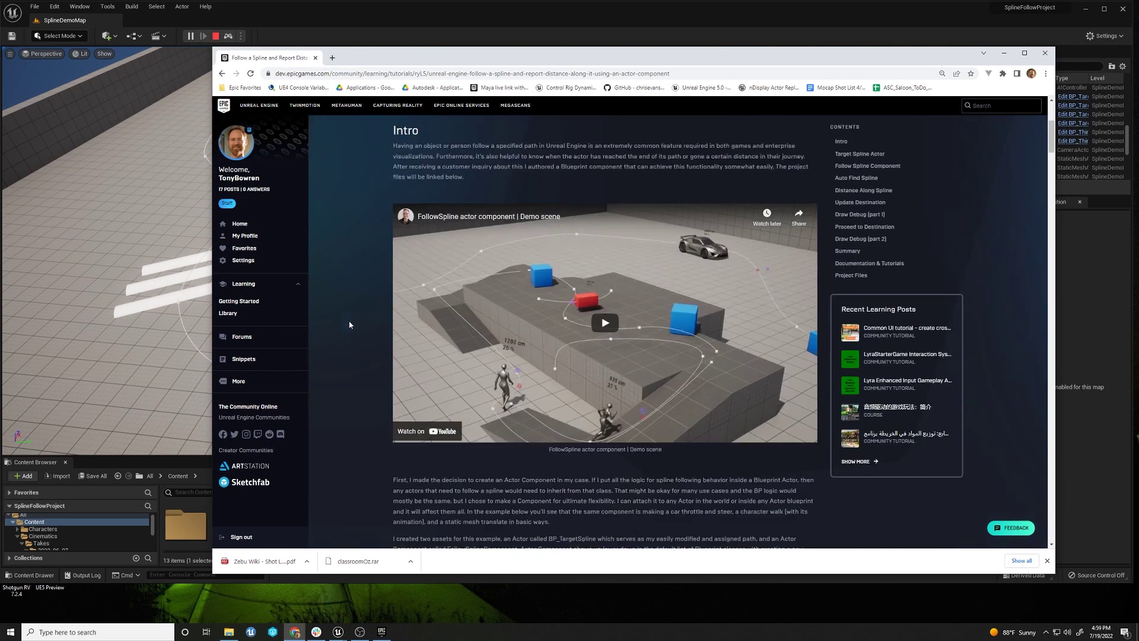
scroll(350, 323, "up", 7)
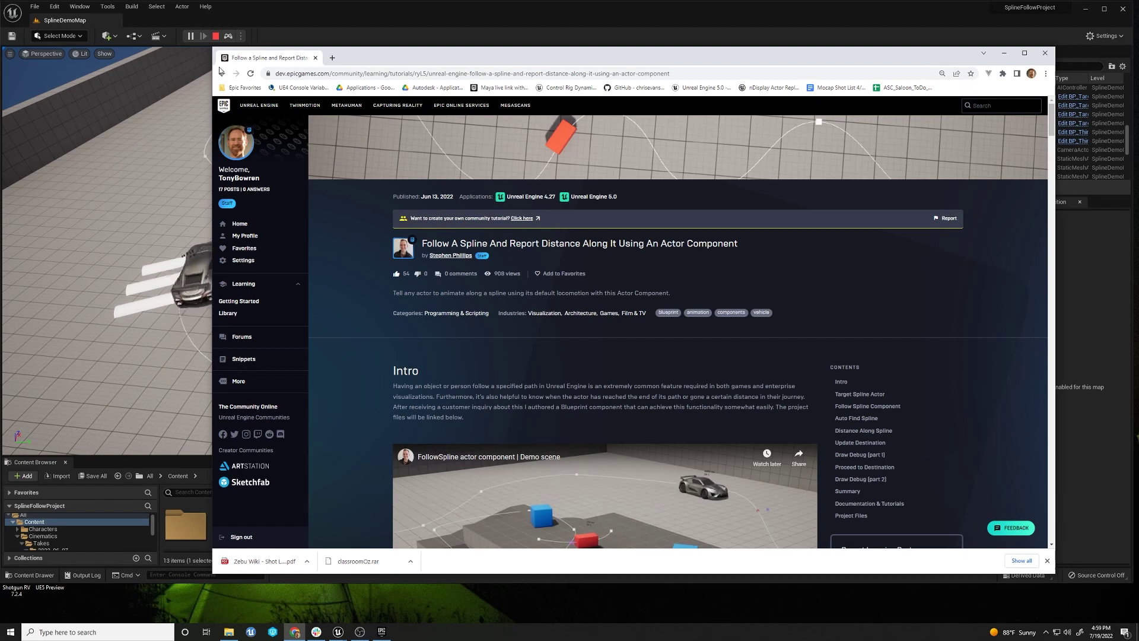
key("alt+Left")
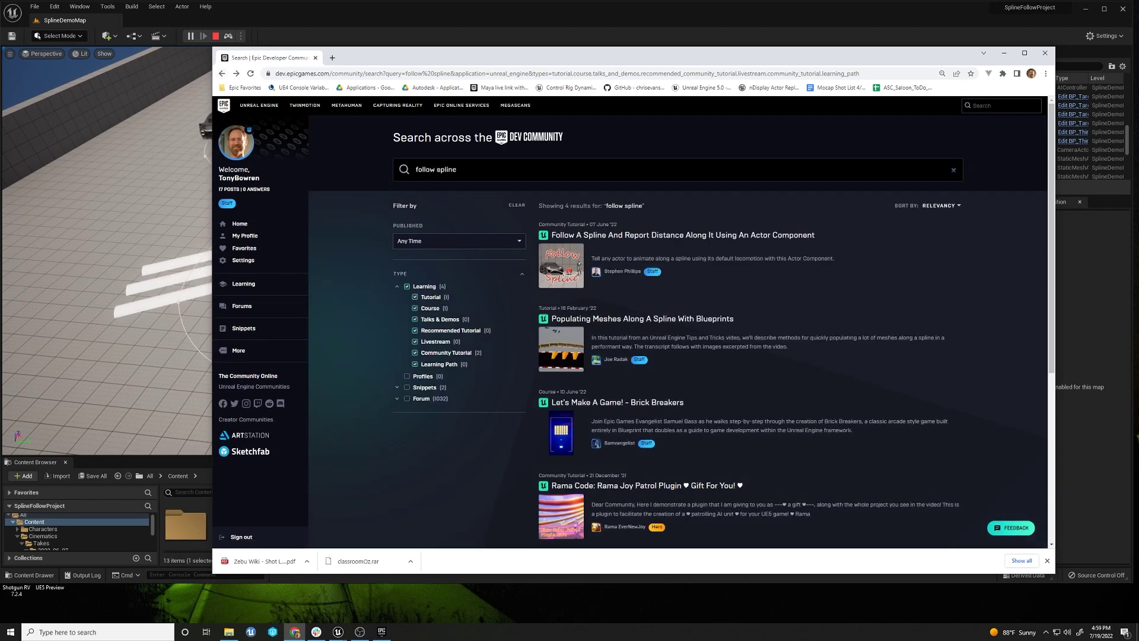
left_click(559, 267)
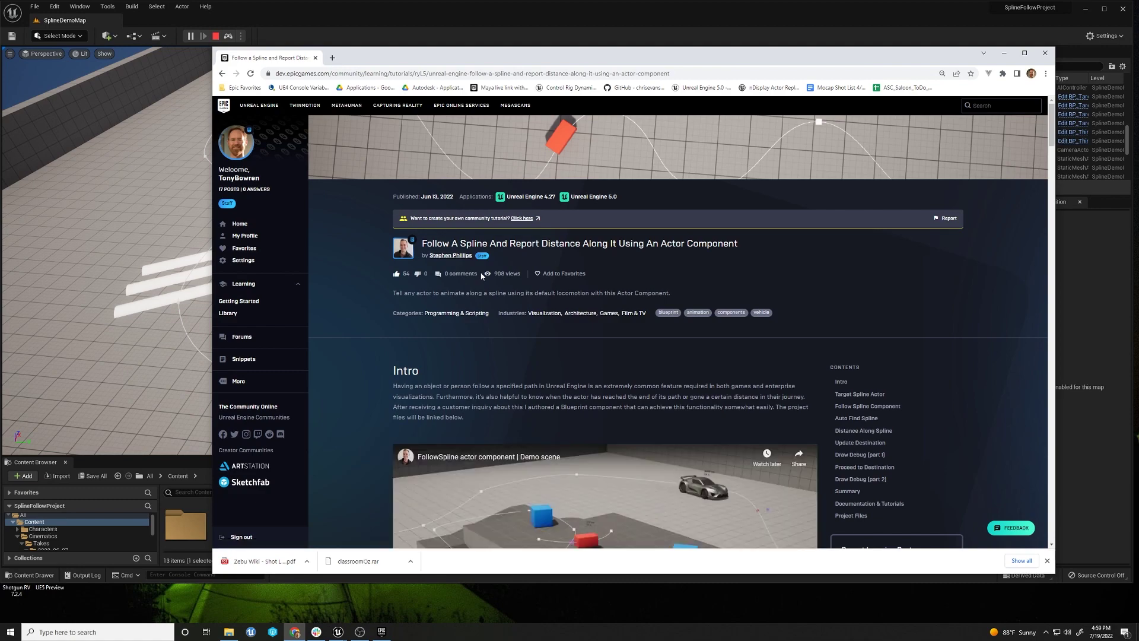
Scroll to the Update Destination section, then drag the browser down to reveal the running level.
scroll(481, 275, "down", 10)
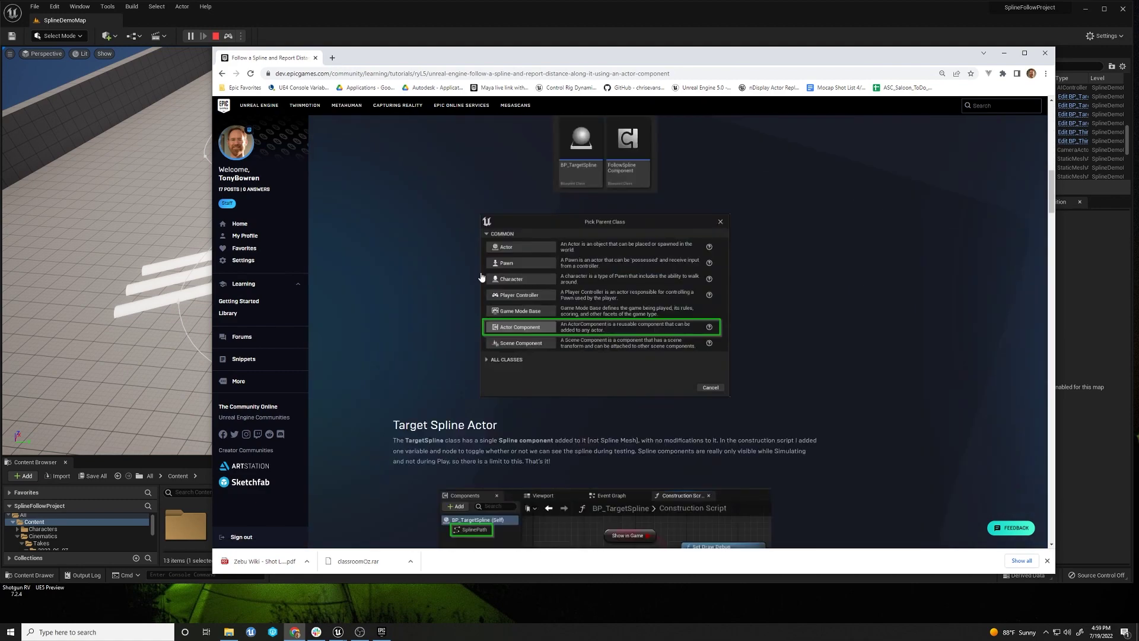
scroll(482, 275, "down", 3)
scroll(482, 273, "down", 10)
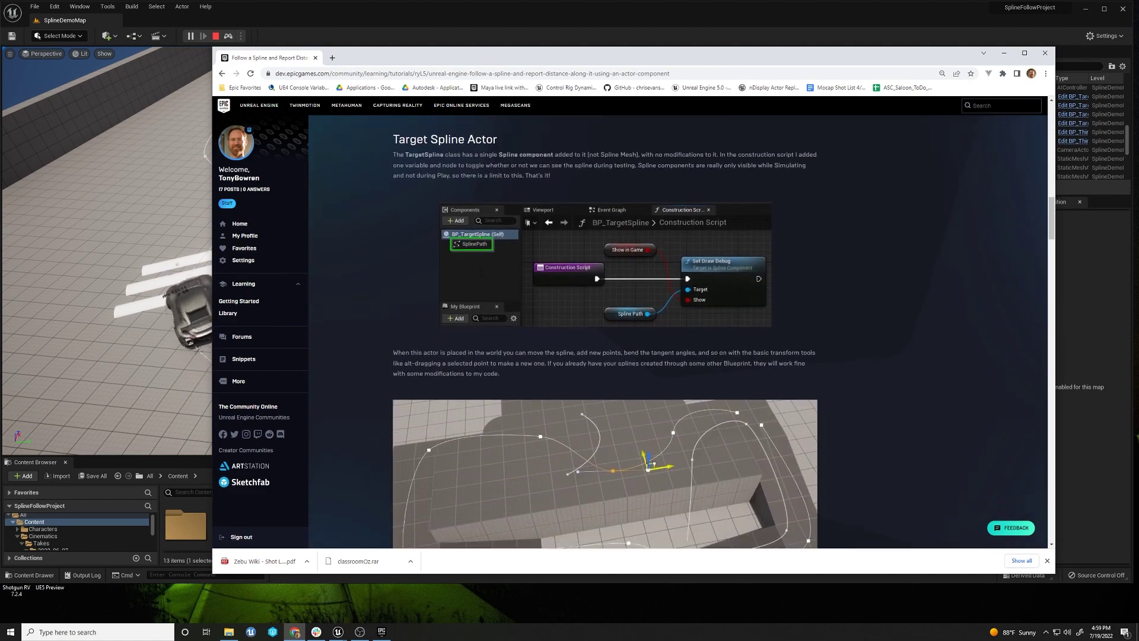
scroll(656, 290, "down", 3)
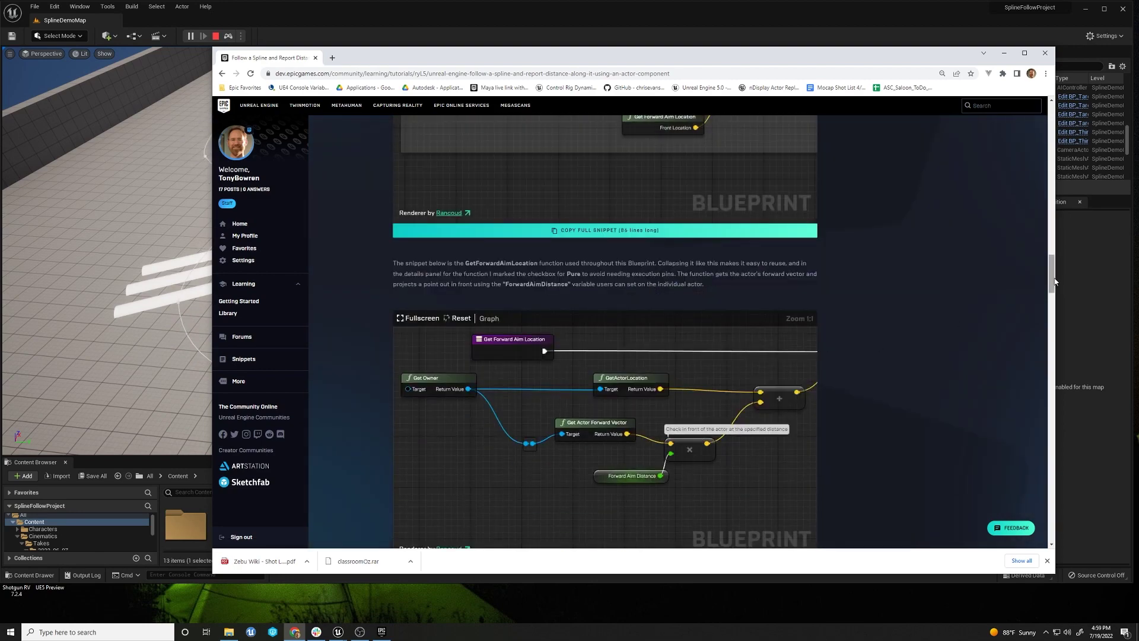
left_click_drag(1054, 282, 1049, 341)
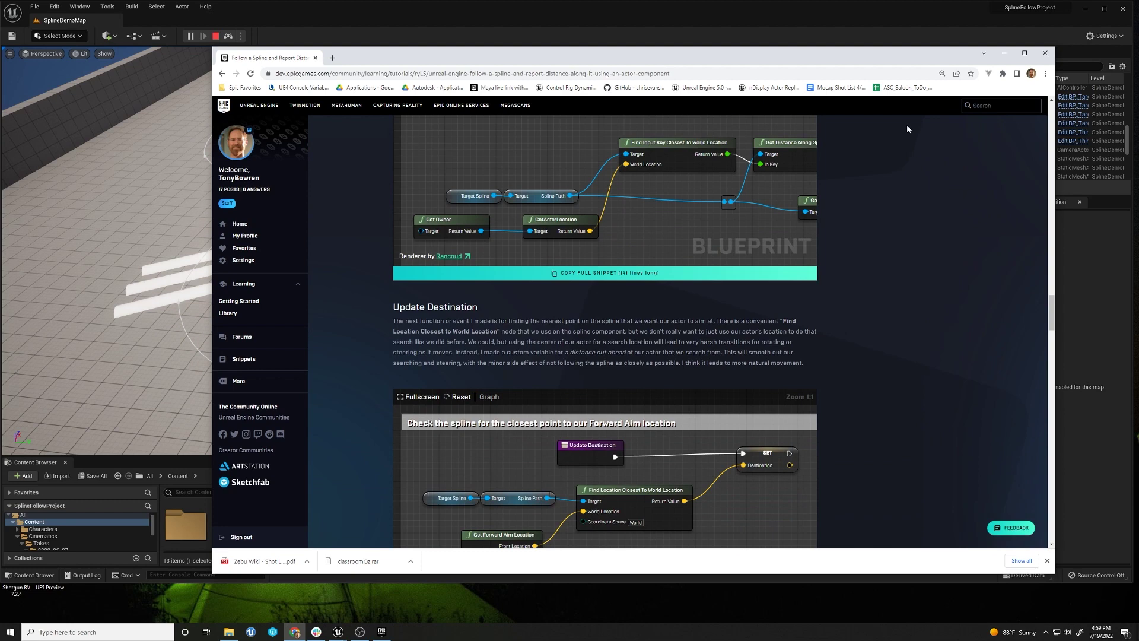
left_click_drag(862, 54, 882, 588)
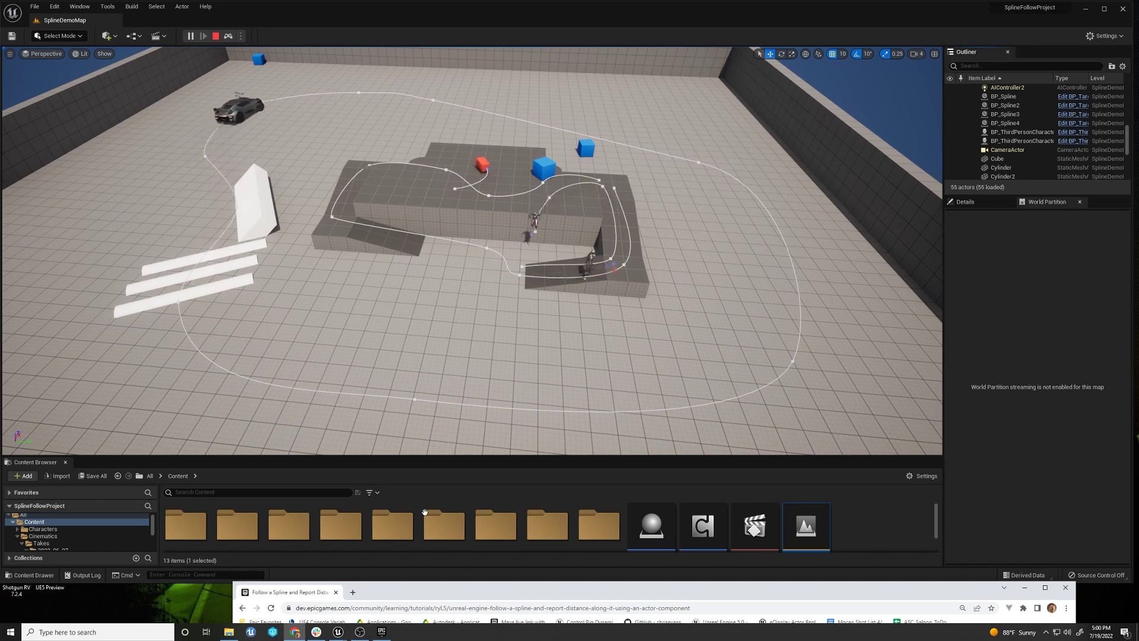
right_click_drag(333, 257, 333, 257)
right_click_drag(427, 353, 427, 353)
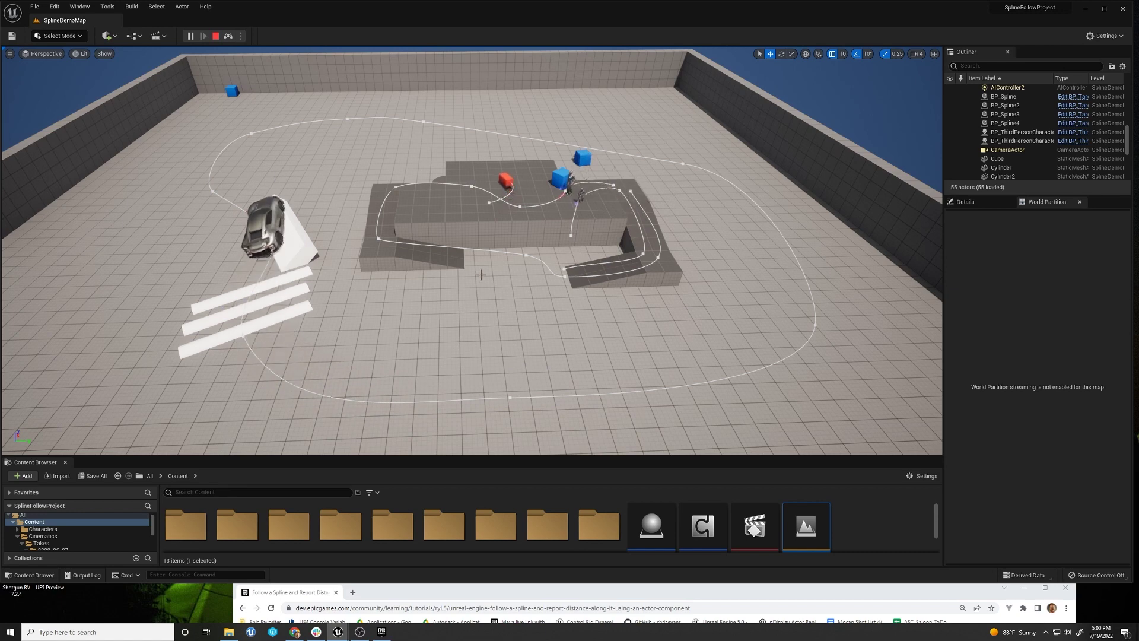
right_click_drag(541, 251, 541, 251)
scroll(445, 203, "down", 4)
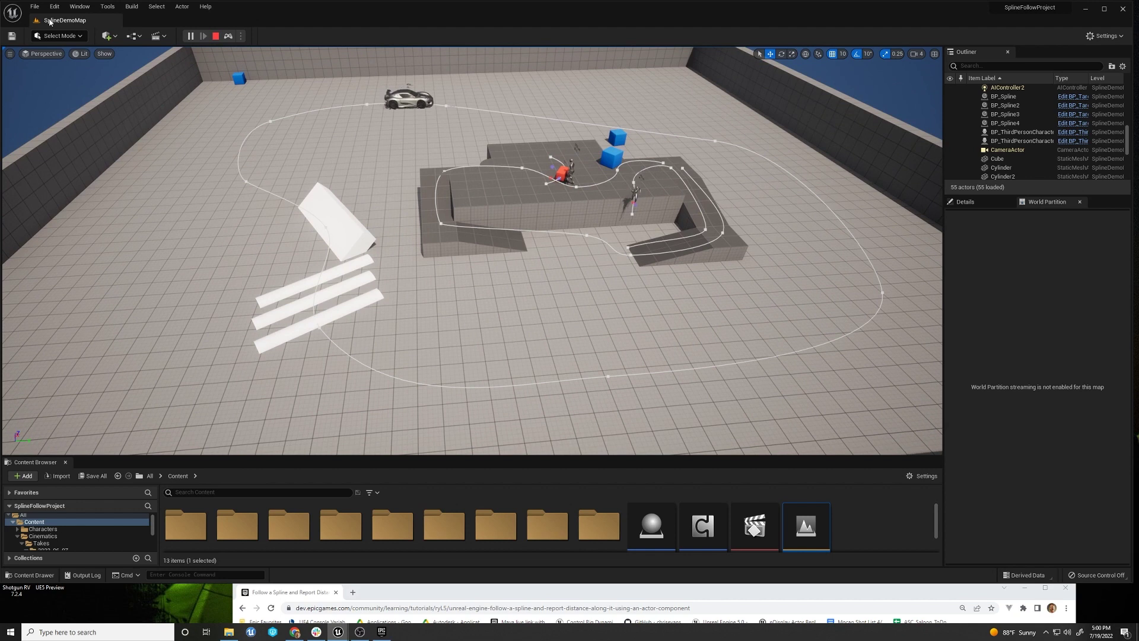
Reopen DemoMap from Recent Levels, discarding the BP_Spline change and ending the play session.
left_click(35, 7)
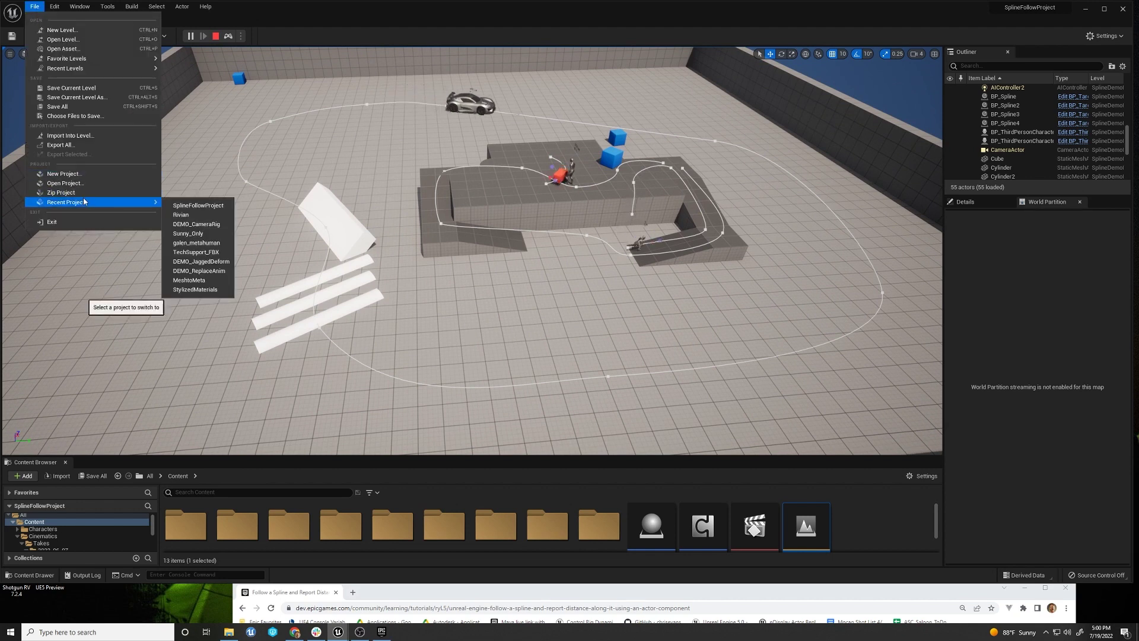
mouse_move(85, 70)
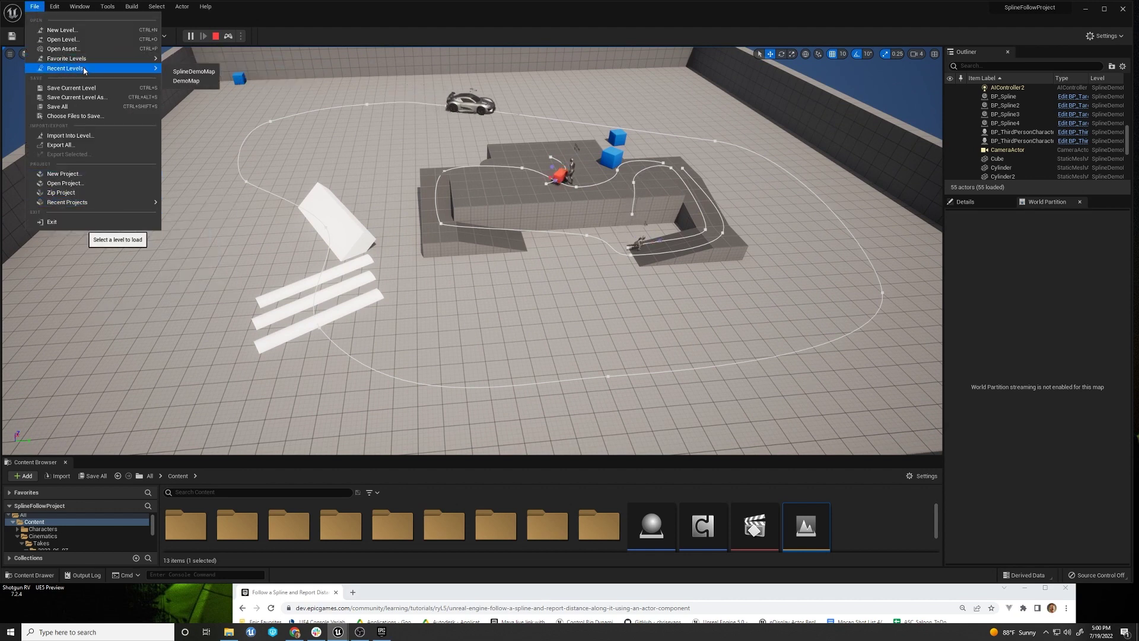
left_click(194, 72)
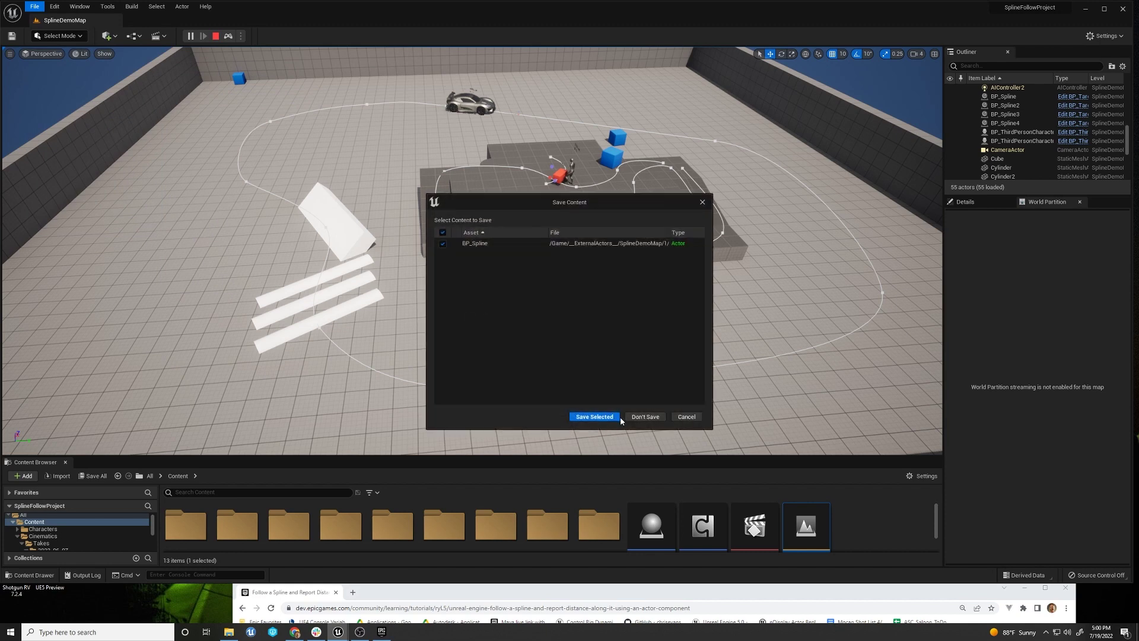
left_click(642, 414)
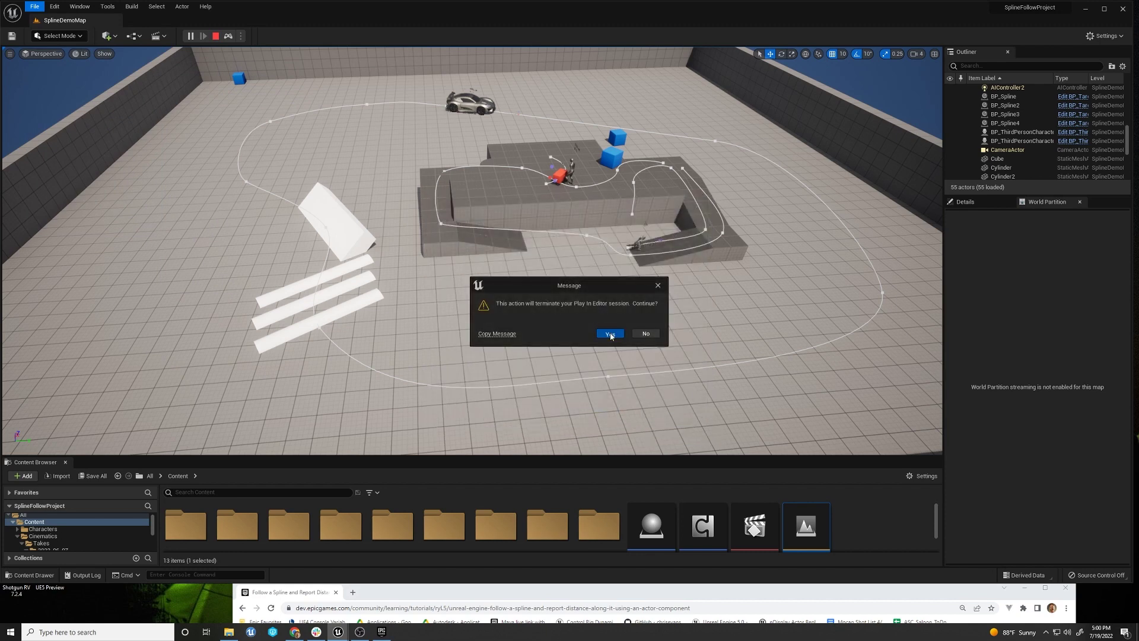
left_click(610, 335)
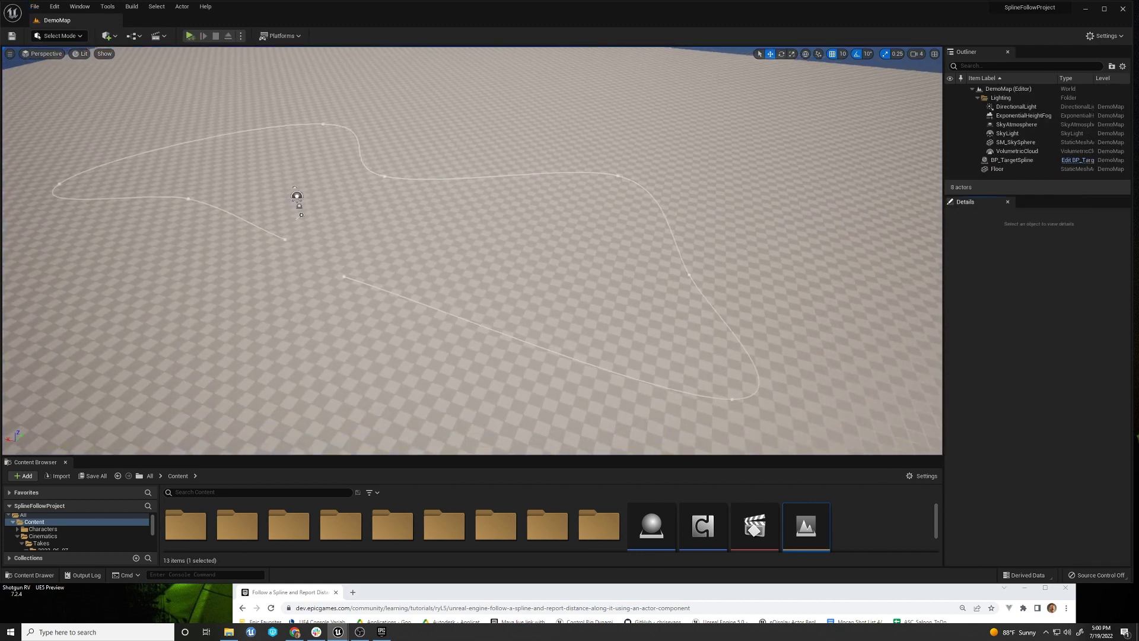
Inspect BP_TargetSpline's SplinePath, then place a SportsCar_Pawn from the SportsCar blueprints folder beside it.
scroll(529, 283, "down", 2)
left_click(1010, 162)
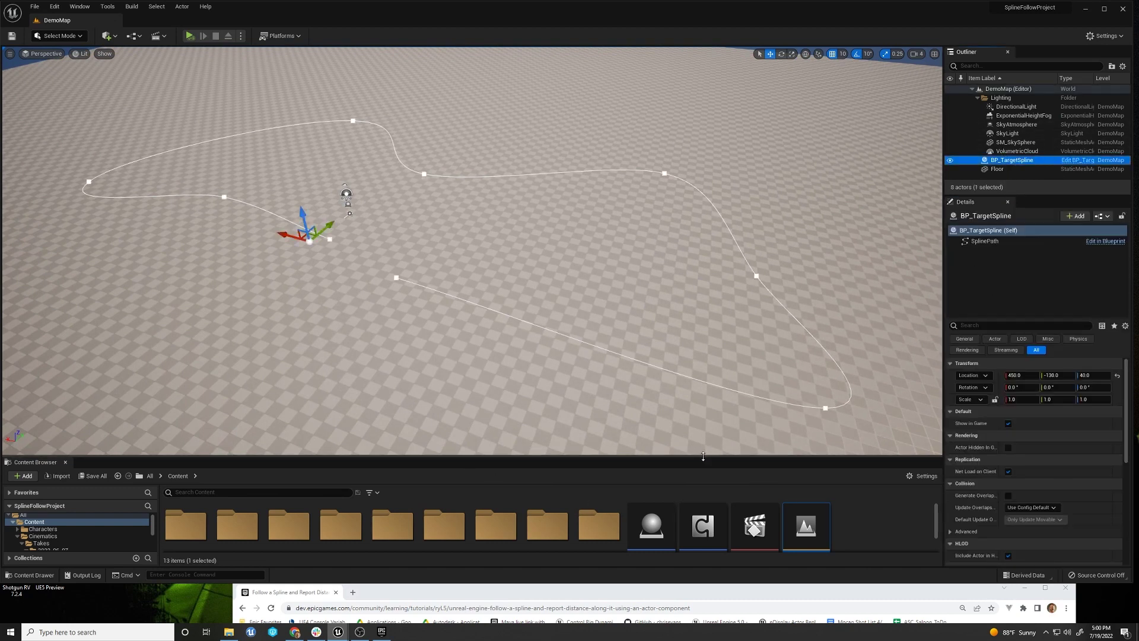
left_click_drag(696, 418, 697, 415)
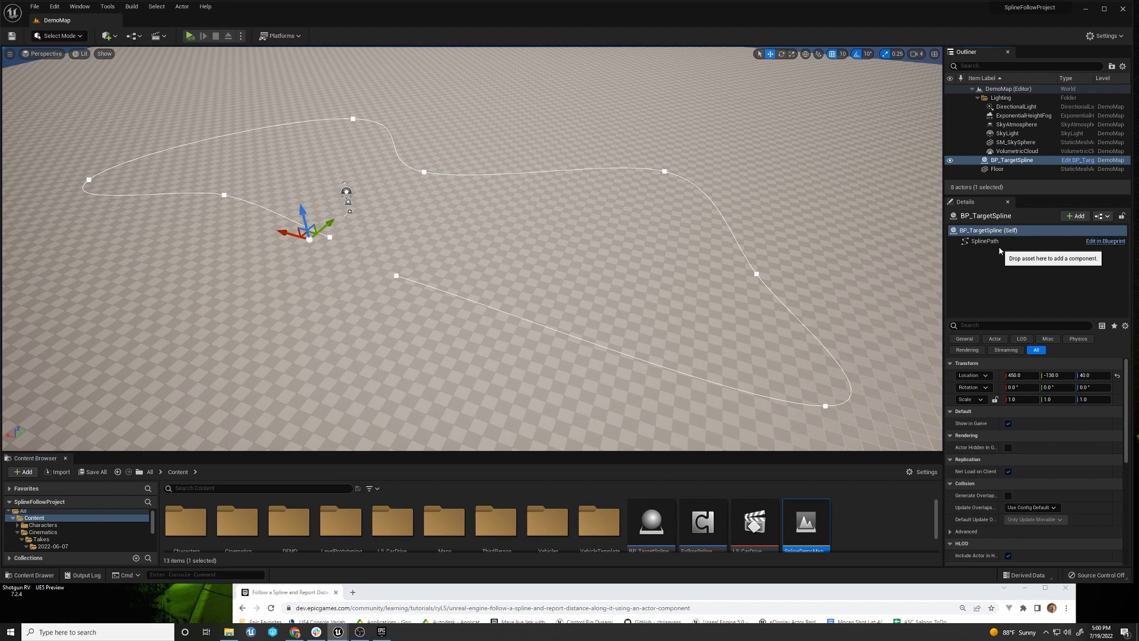
left_click(987, 241)
right_click_drag(555, 288, 555, 289)
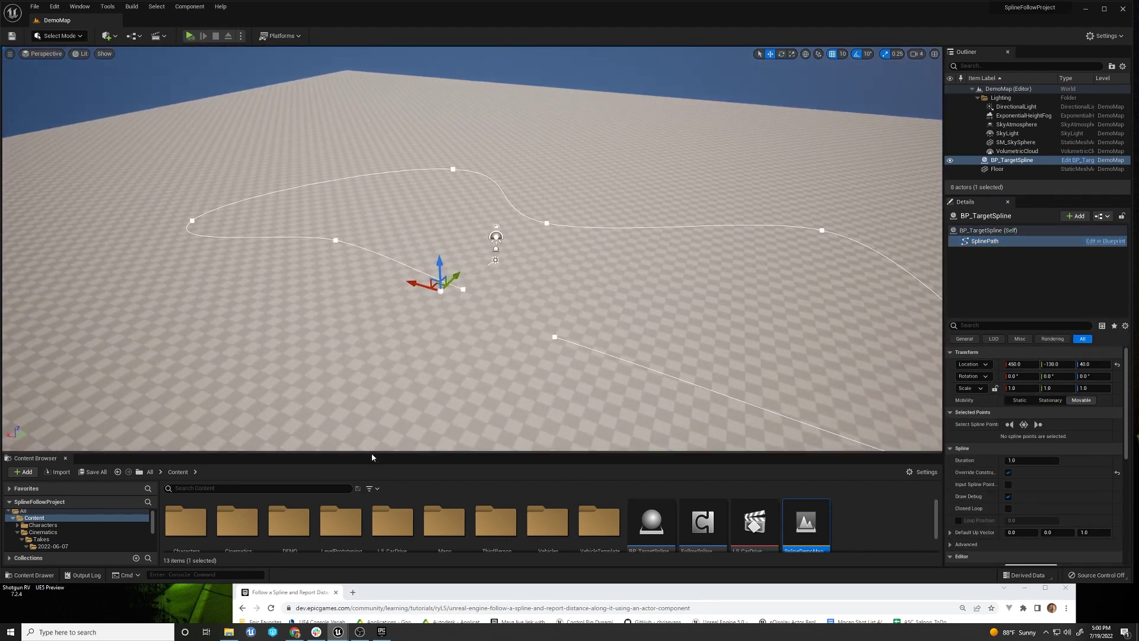
left_click_drag(367, 414, 367, 331)
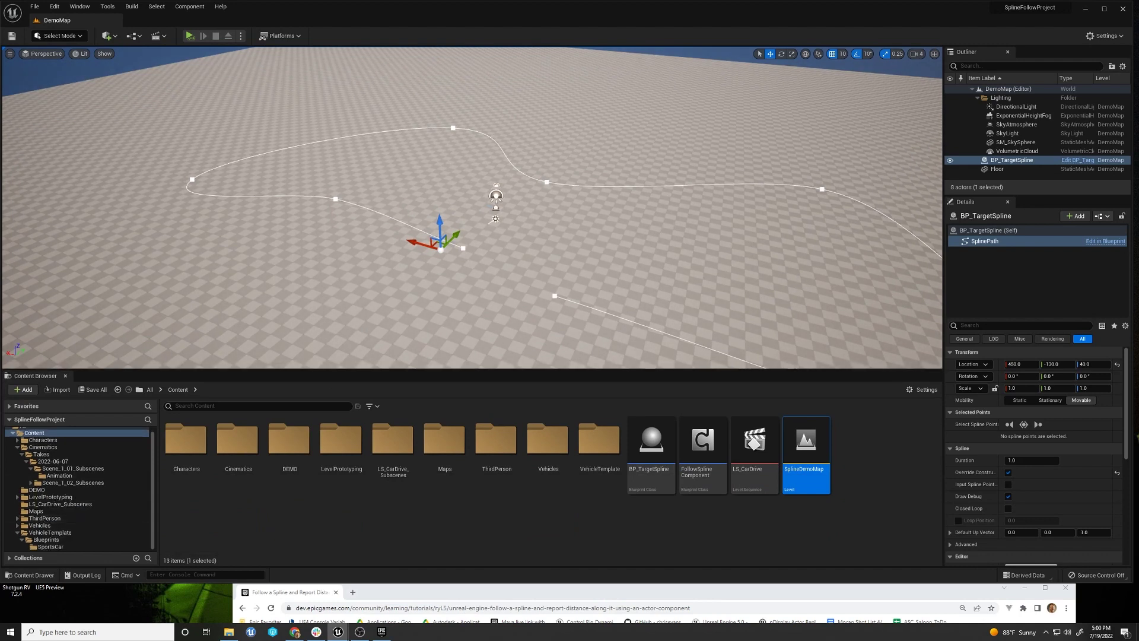
left_click(51, 547)
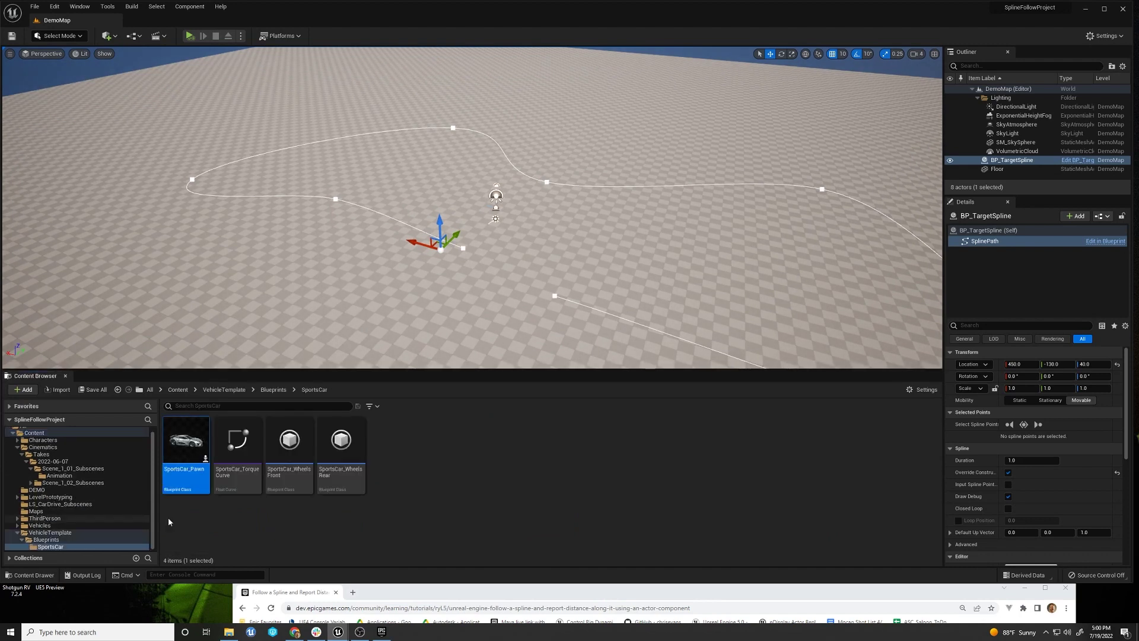
left_click_drag(186, 442, 496, 261)
Add a Follow Spline component named FollowSpline to the car and target BP_TargetSpline.
key("f")
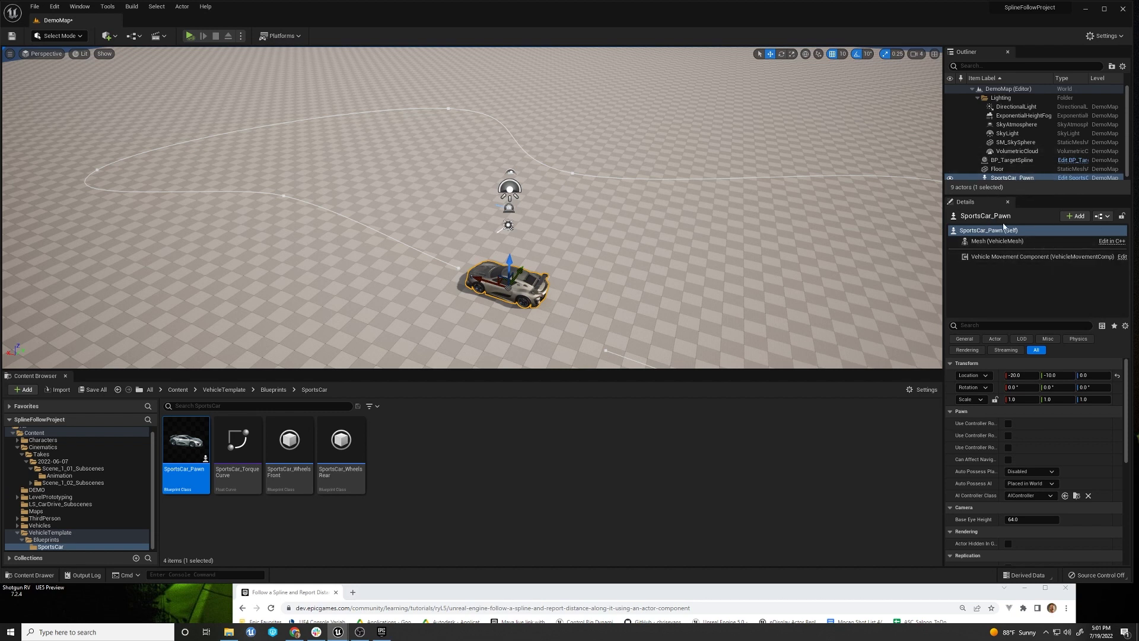
left_click(1083, 219)
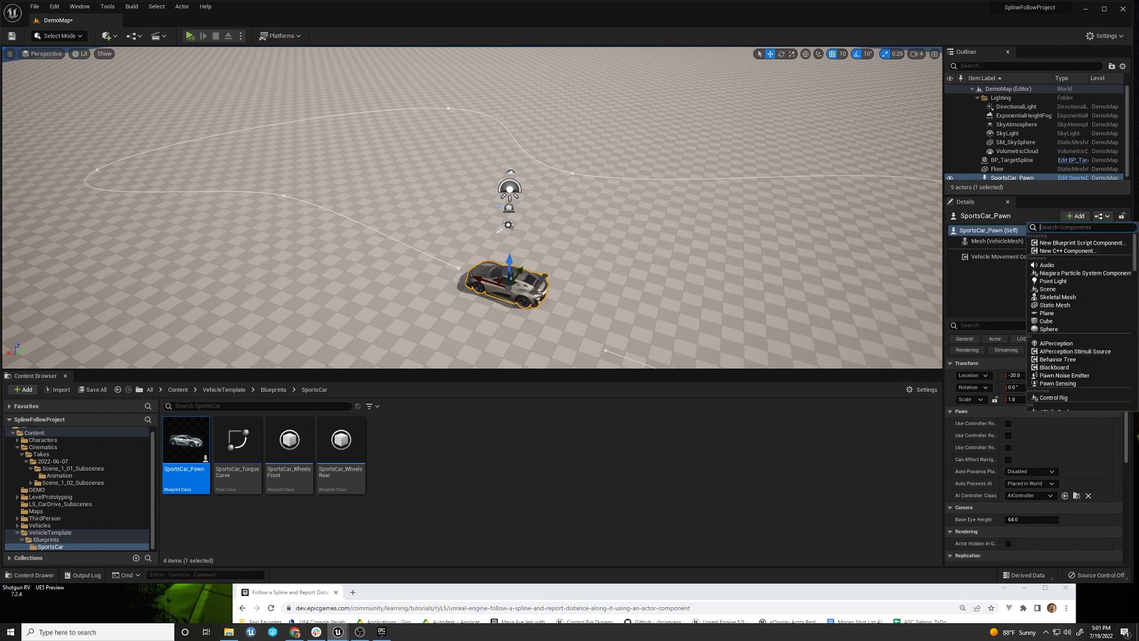
type("foll")
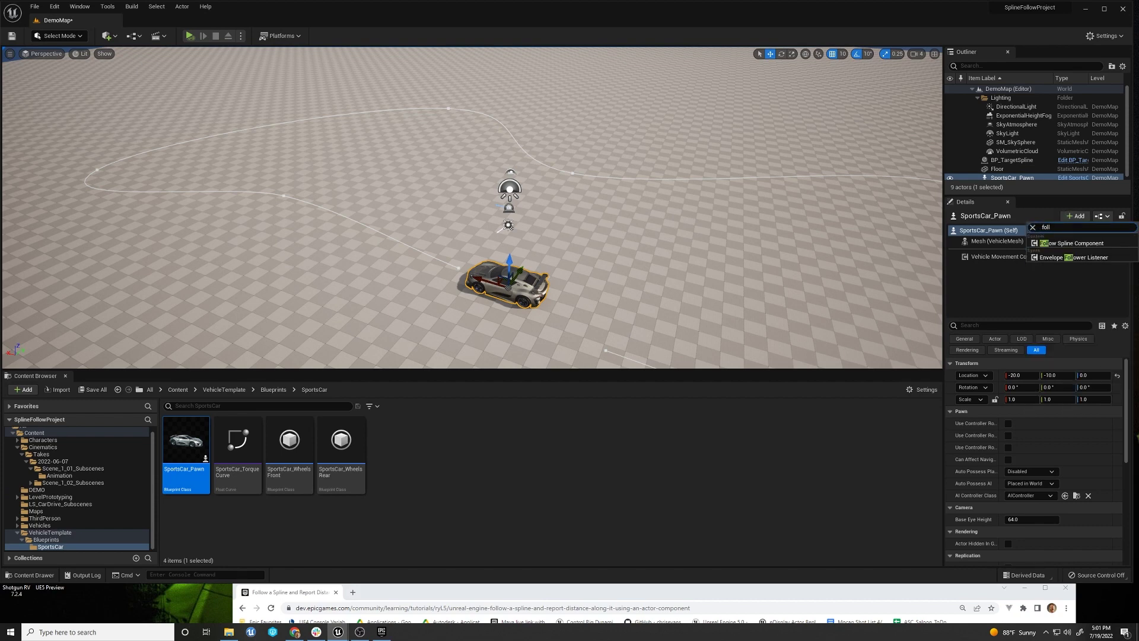
left_click(1081, 245)
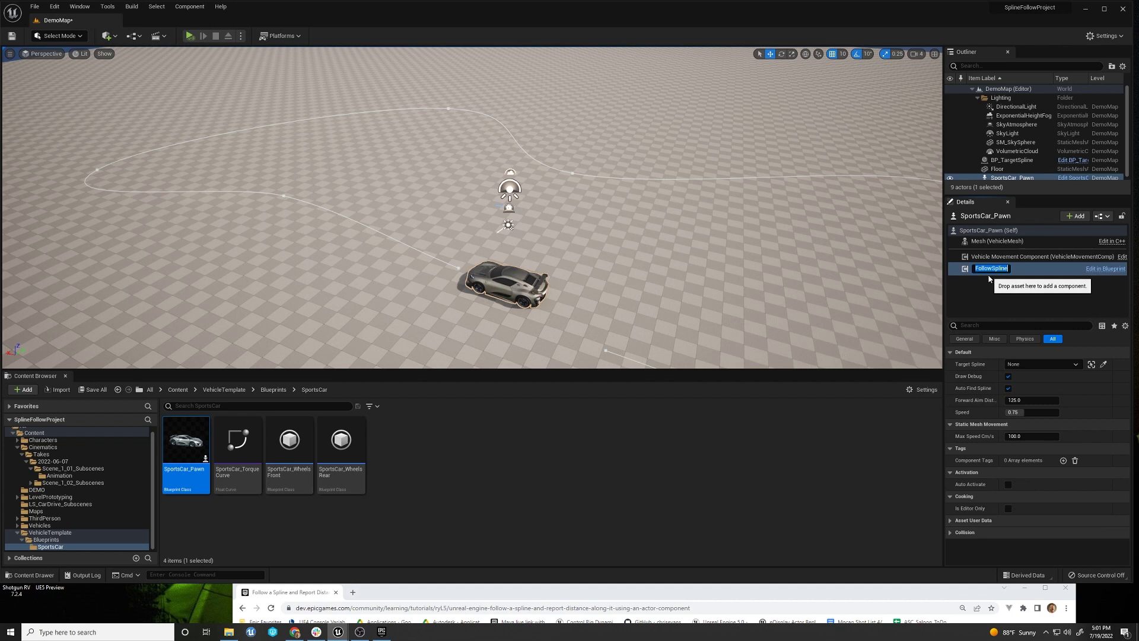
key("Return")
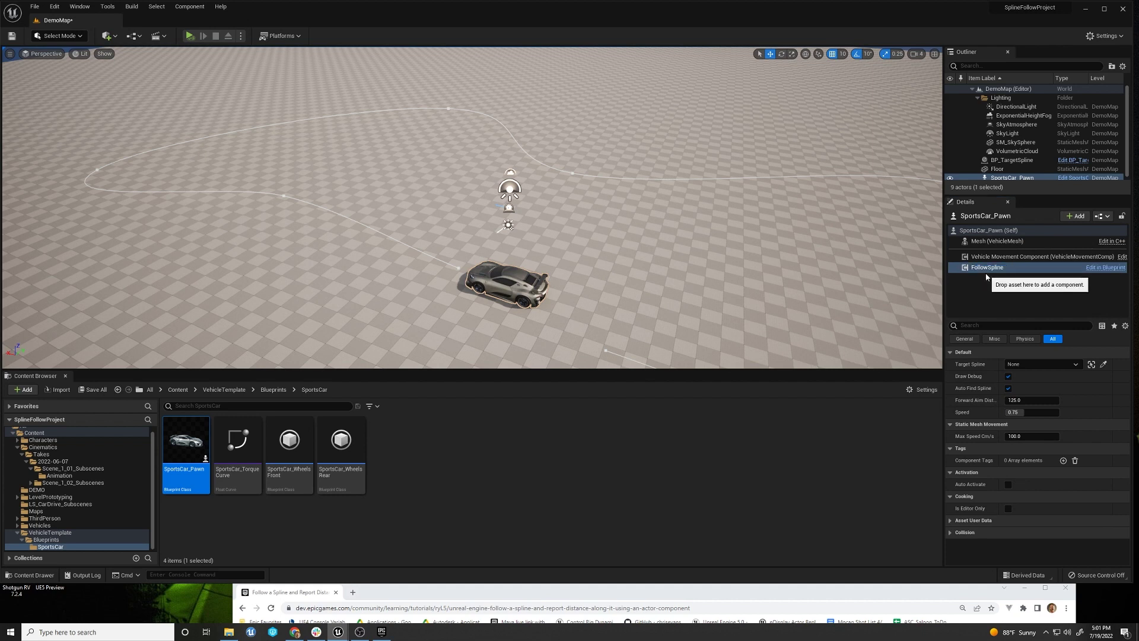
left_click(1075, 365)
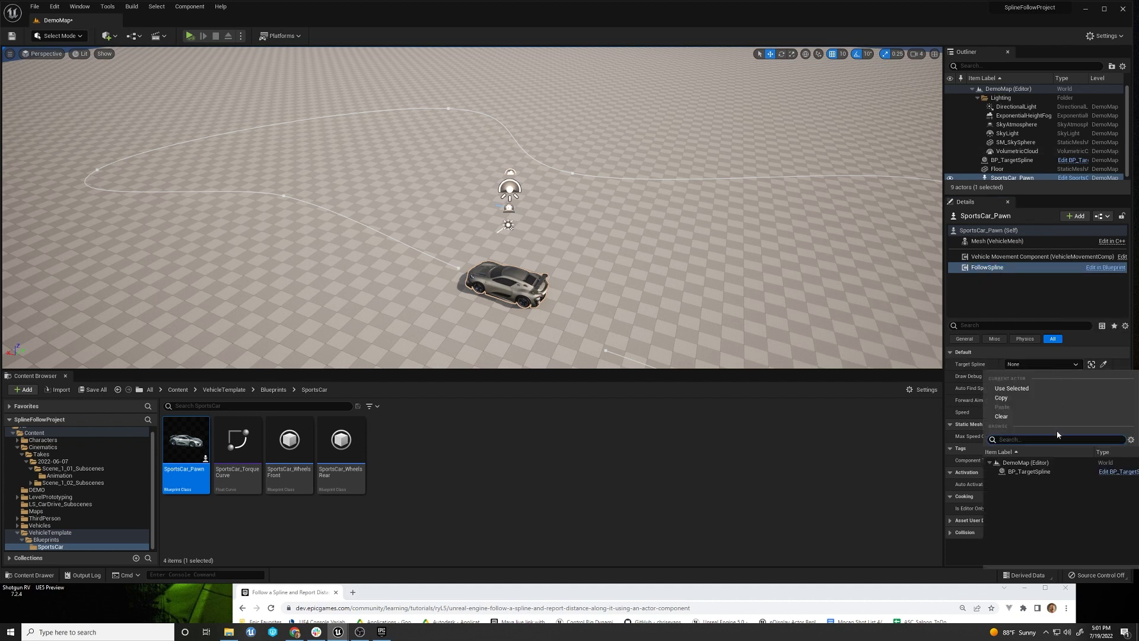
left_click(1030, 472)
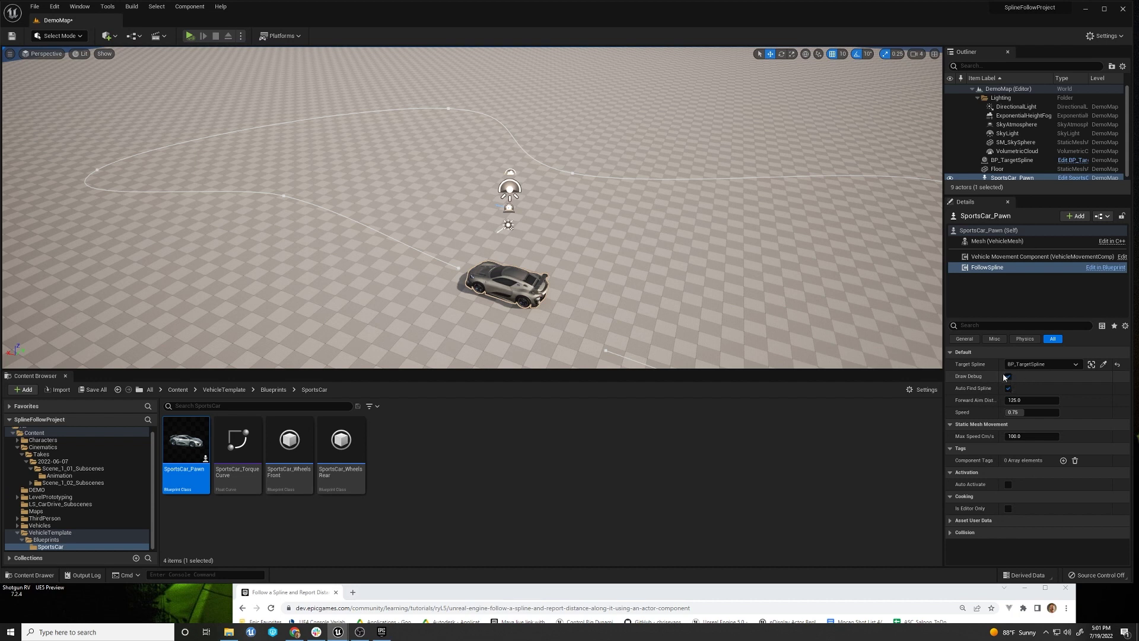
mouse_move(1035, 413)
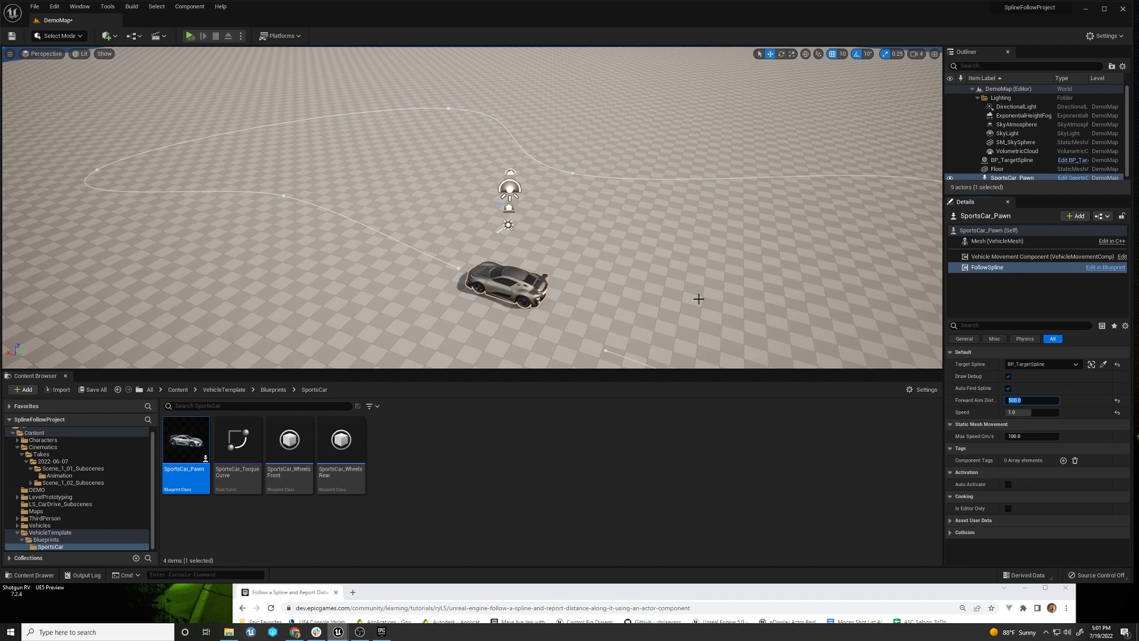
Enlarge the viewport, Simulate the level, and orbit to watch the SportsCar_Pawn drive the spline.
left_click_drag(621, 363, 633, 445)
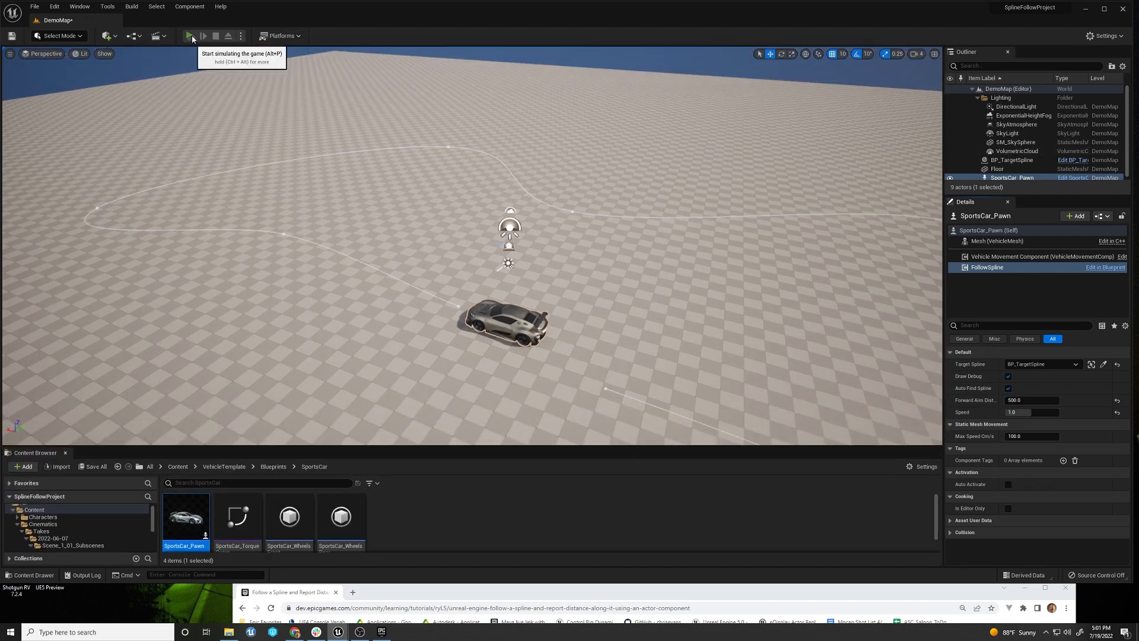
left_click(190, 36)
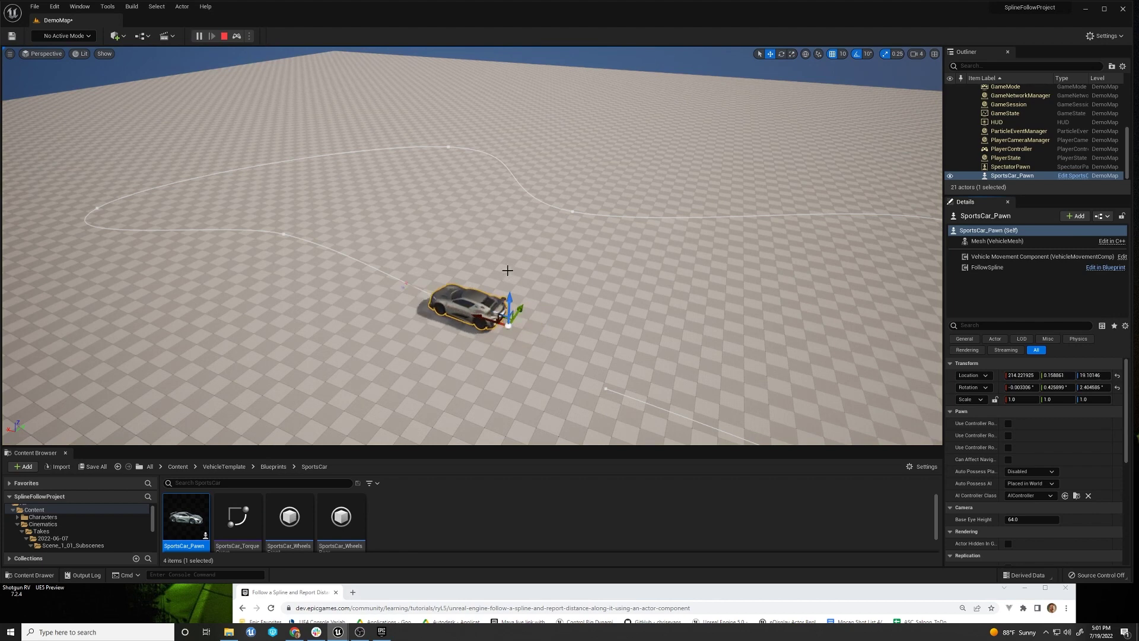
mouse_move(514, 278)
right_mouse_down()
mouse_move(495, 256)
mouse_move(519, 270)
right_mouse_up()
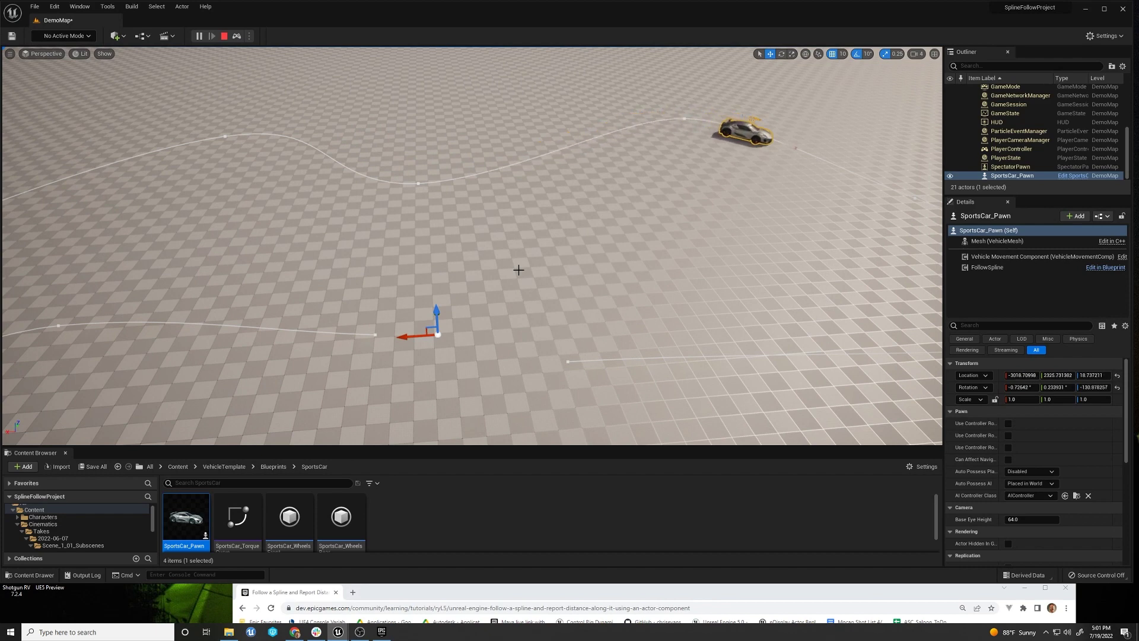
right_click_drag(546, 283, 554, 287)
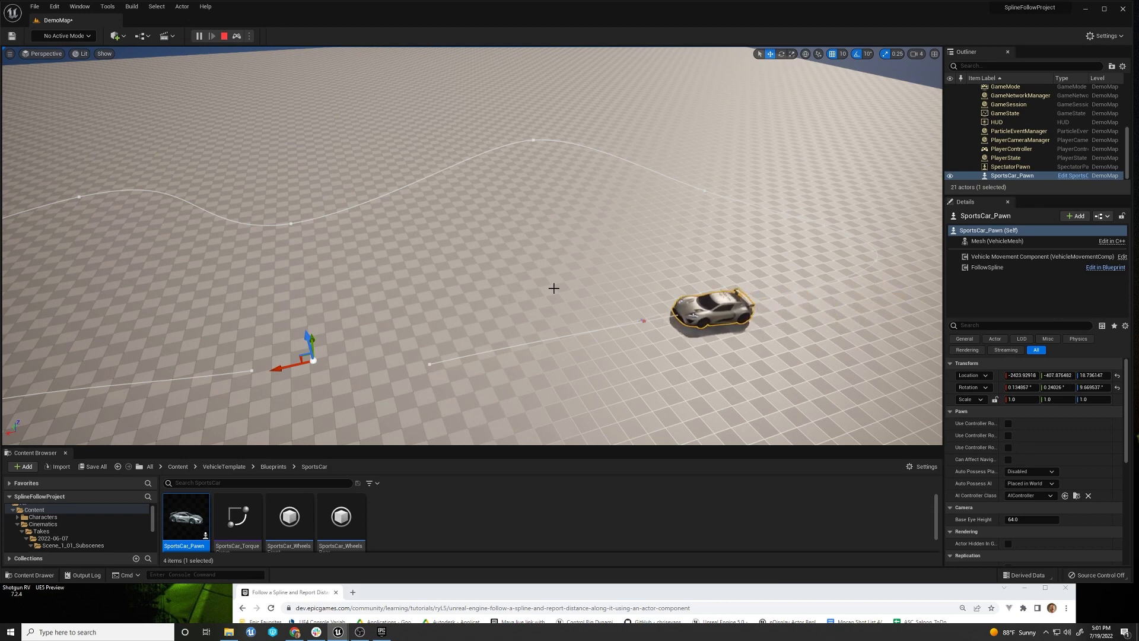
right_click_drag(554, 288, 551, 288)
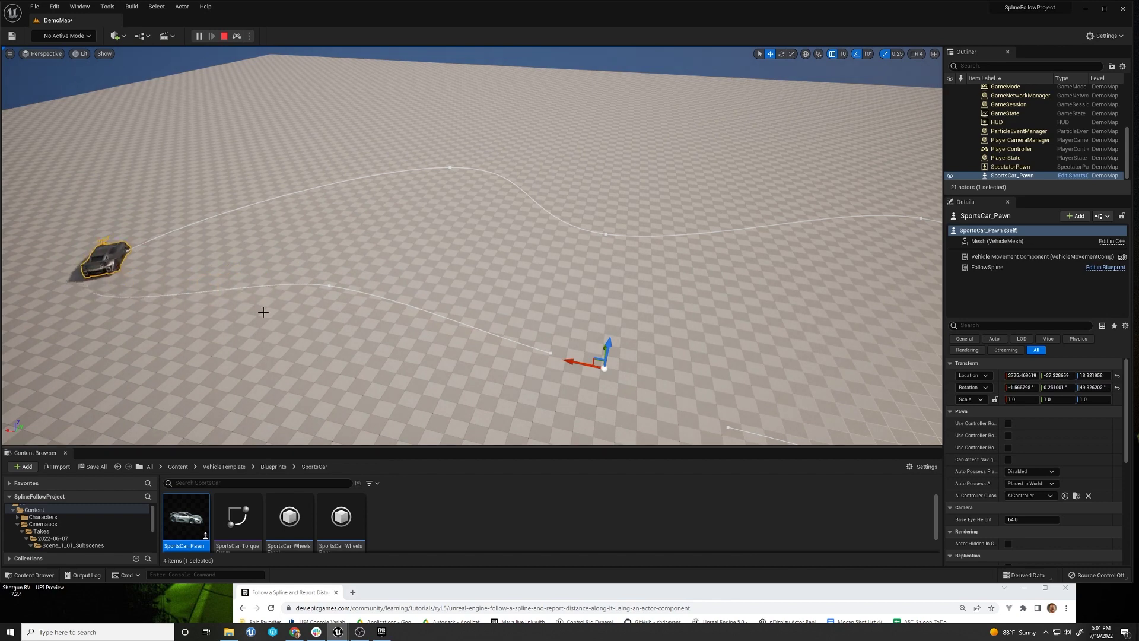
Stop the simulation and inspect the Vehicle Movement Component and Brake variable in SportsCar_Pawn.
left_click(223, 36)
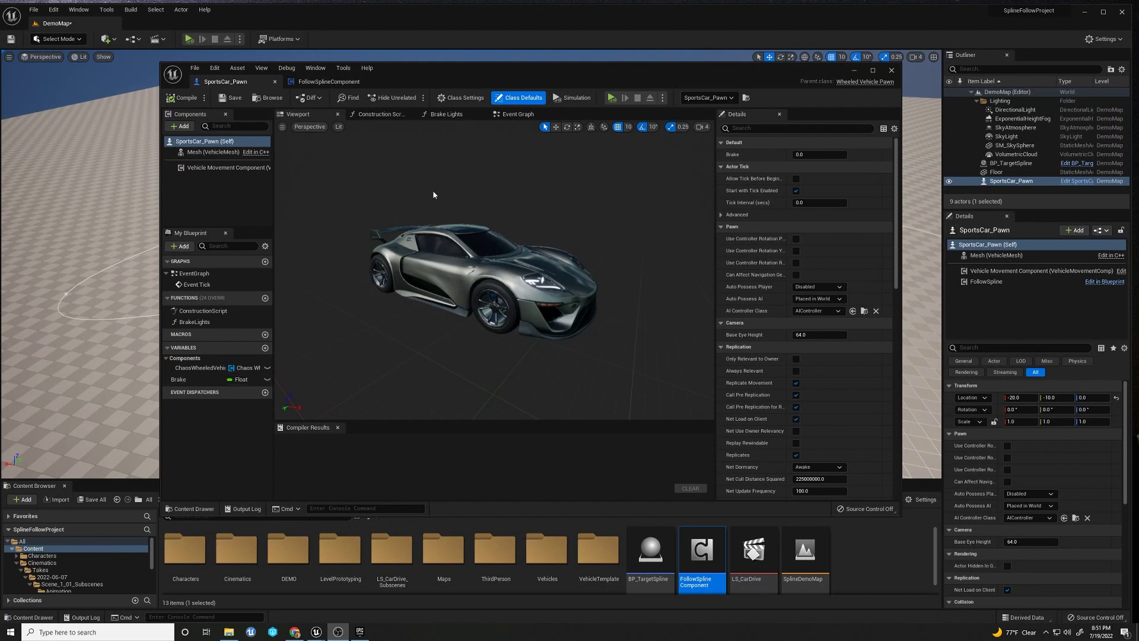
left_click(210, 169)
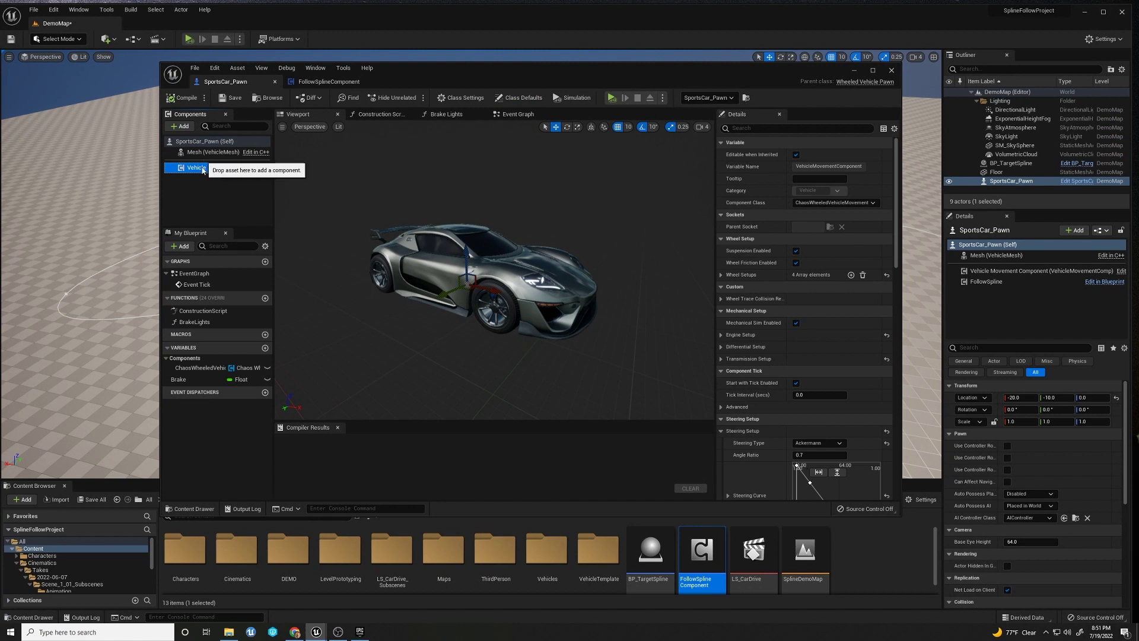
left_click(181, 382)
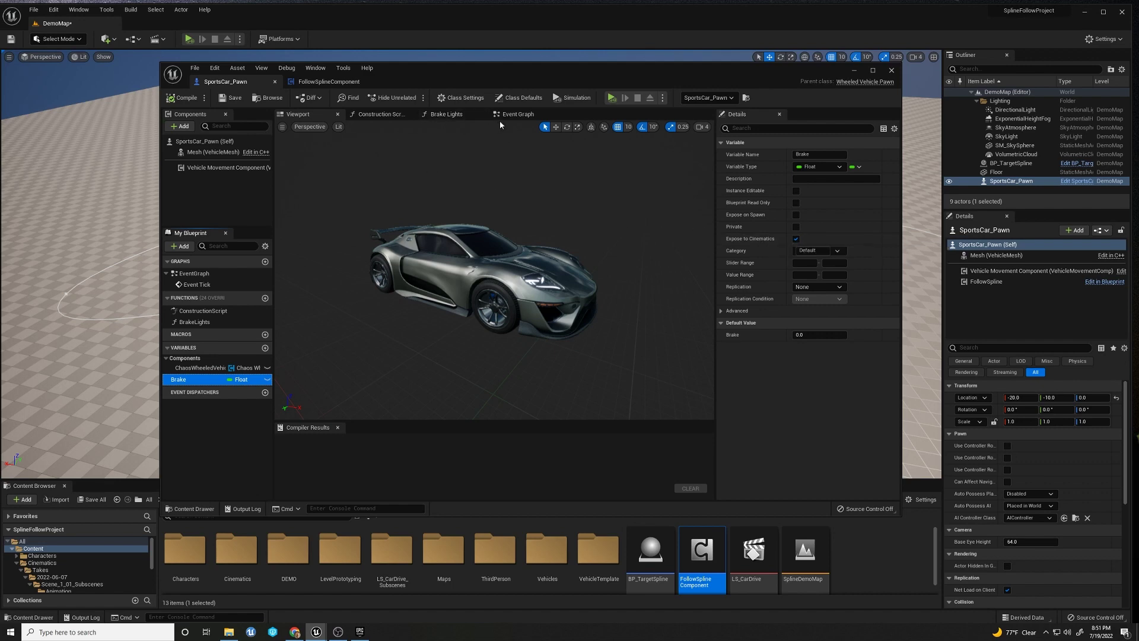
Open the Event Graph and rearrange the Event Tick and Set Brake Input nodes.
left_click(514, 114)
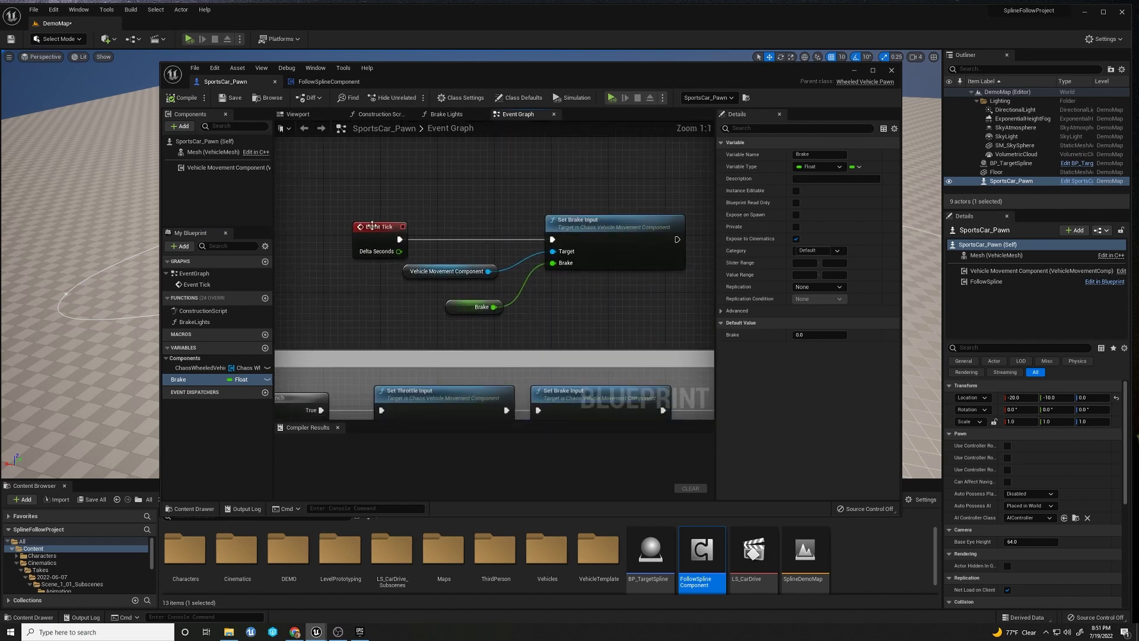
left_click_drag(372, 226, 364, 212)
left_click(446, 271)
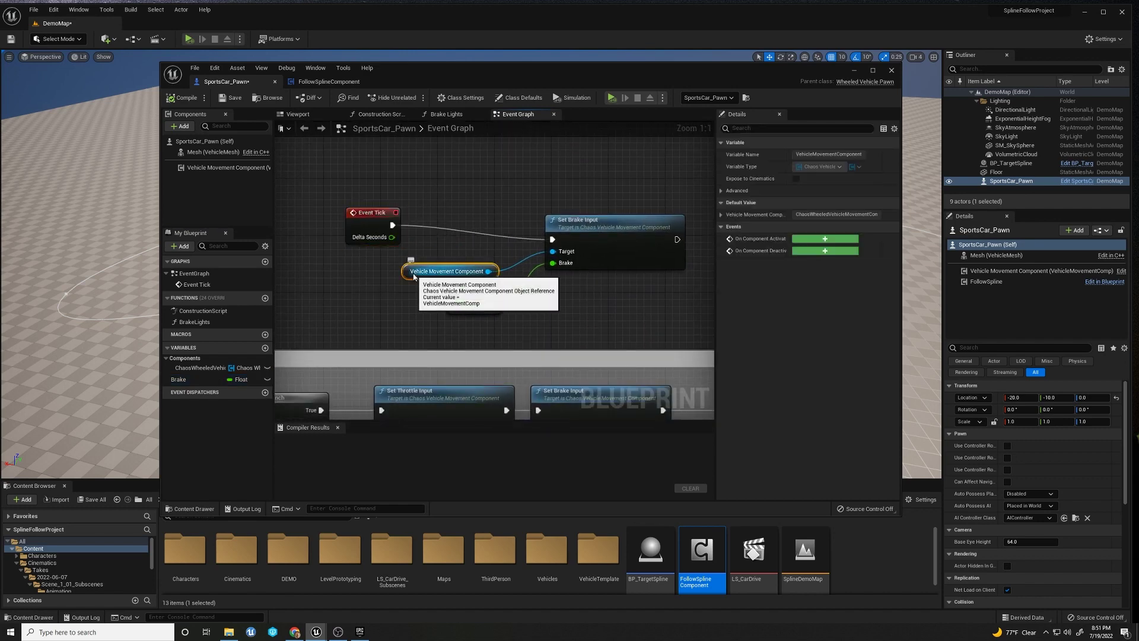
left_click(549, 247)
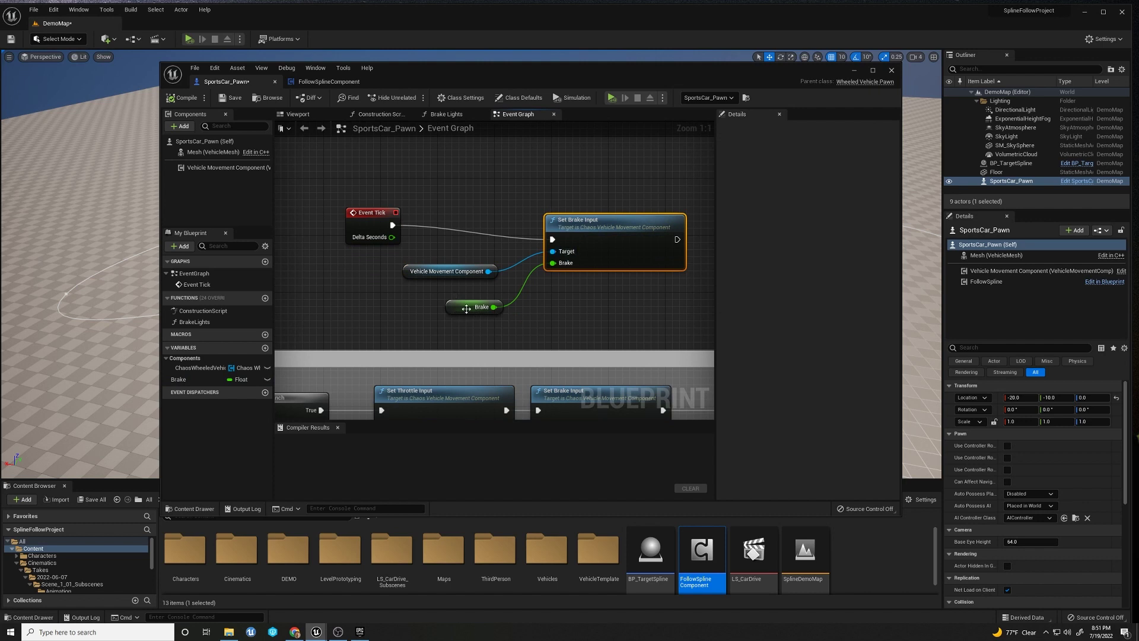
left_click_drag(585, 220, 591, 207)
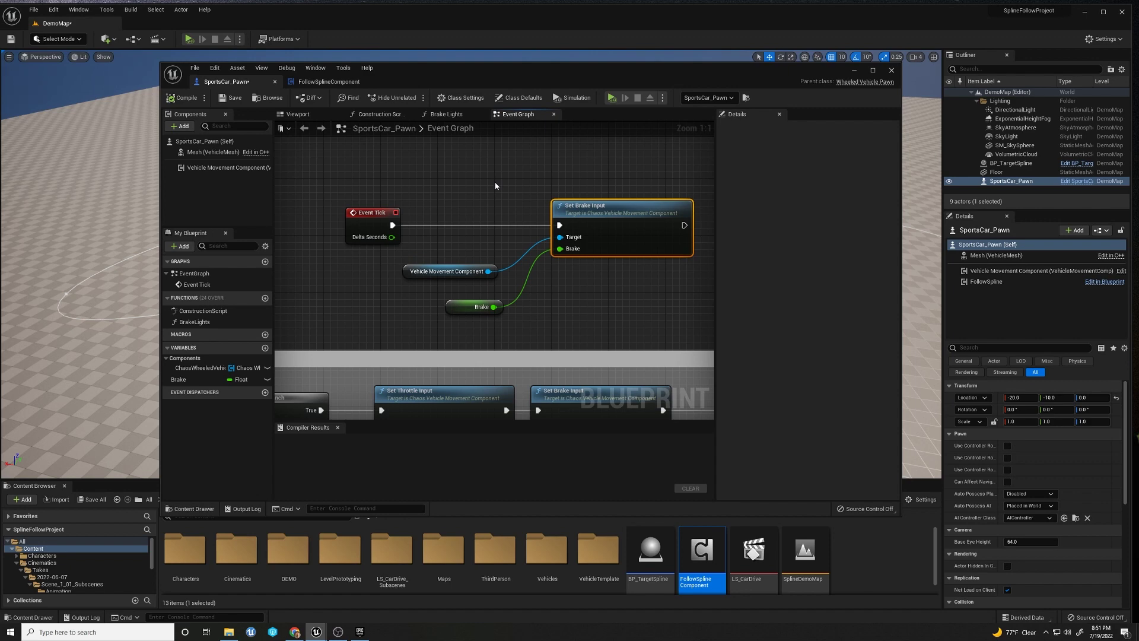
Check the FollowSplineComponent Speed variable and the car's FollowSpline settings, then minimise the Blueprint editor.
left_click(325, 82)
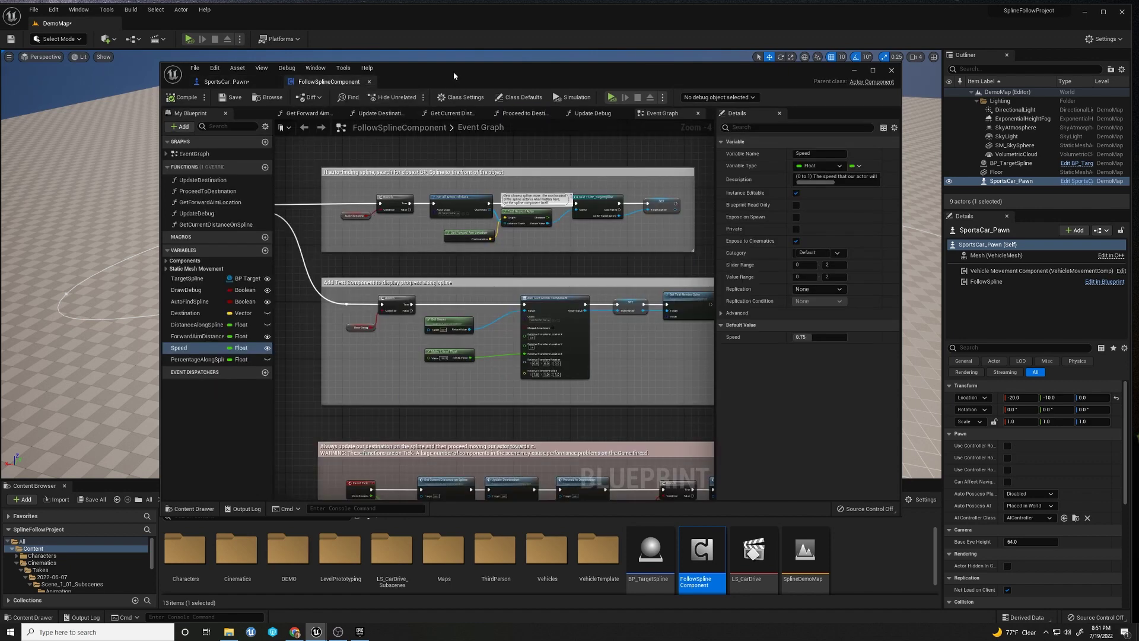
left_click_drag(454, 75, 473, 67)
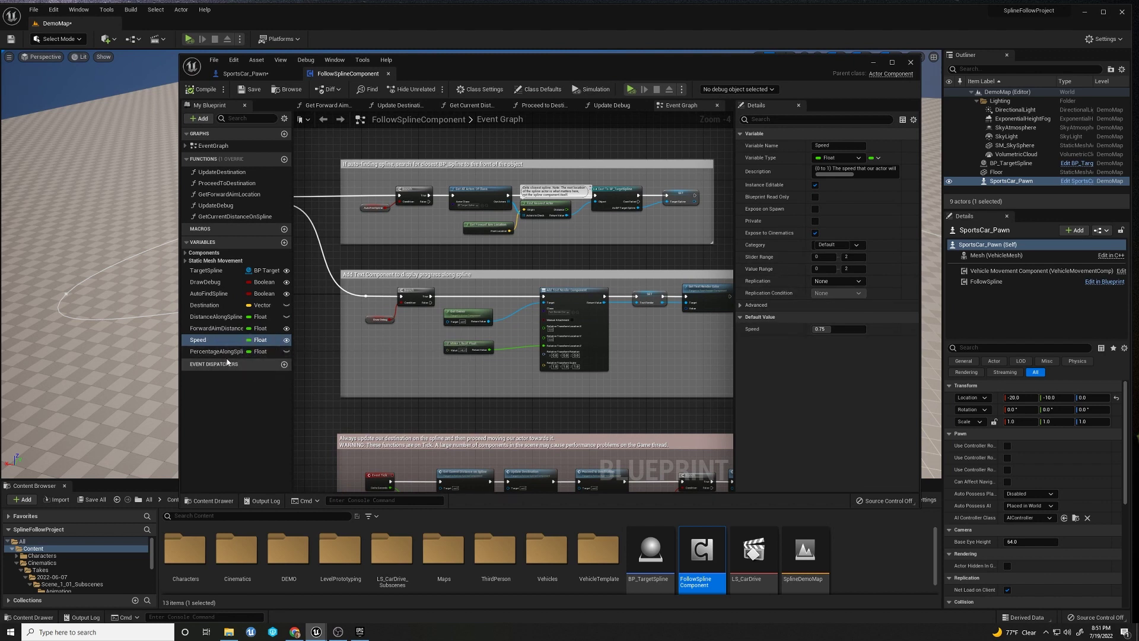
left_click(987, 282)
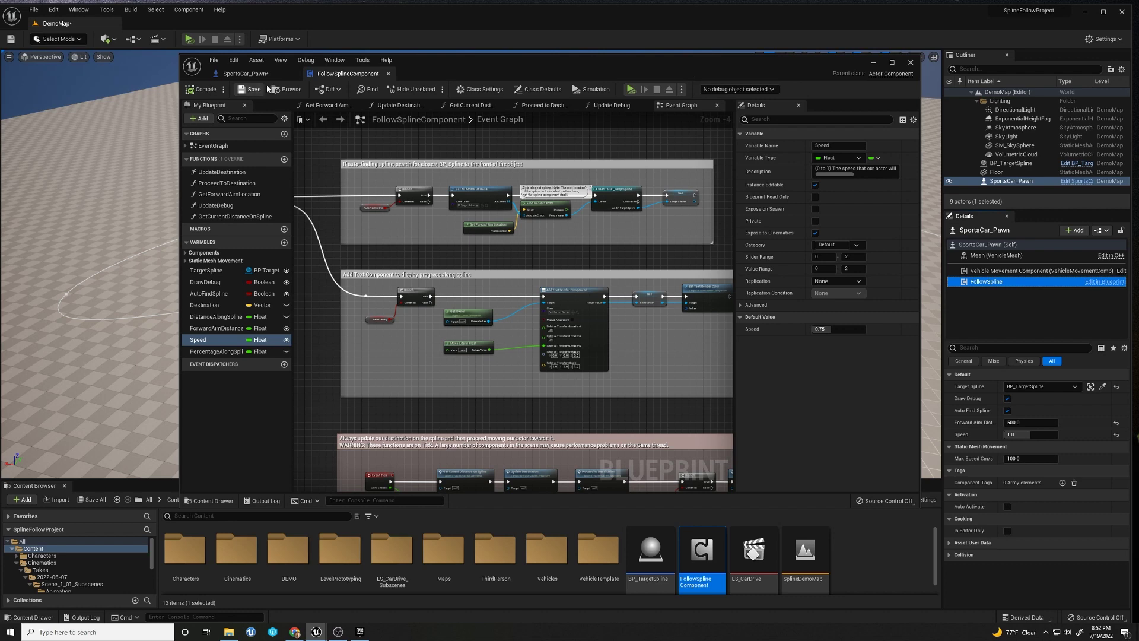
left_click(874, 61)
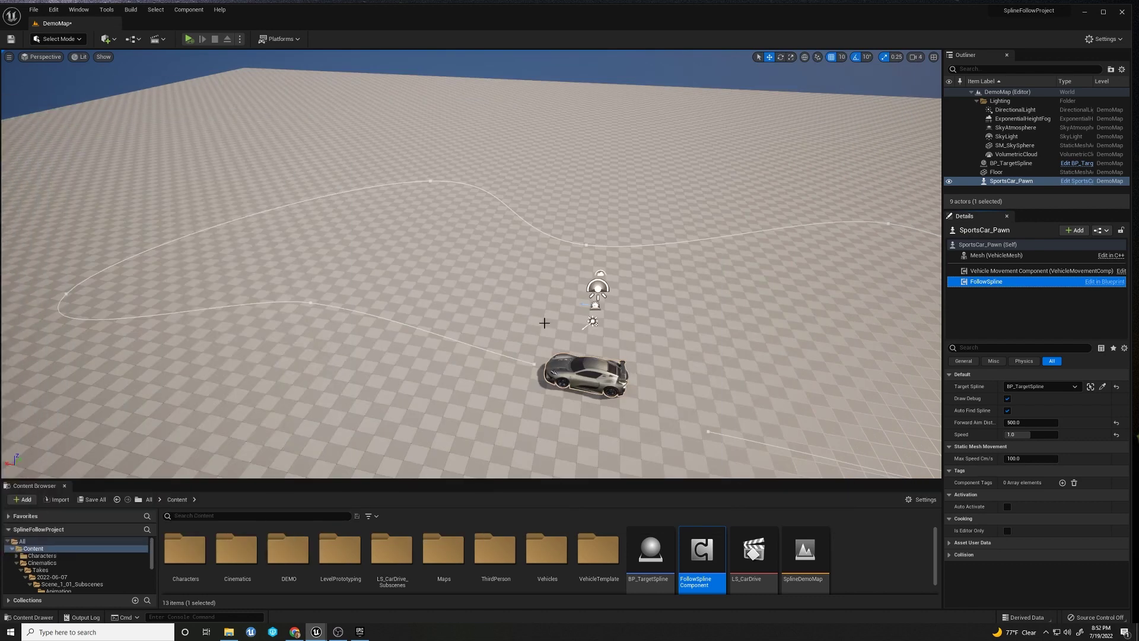
Add a Level Sequence from the Cinematics menu, saved as LS_CARDEMO2 in the DEMO folder.
left_click(161, 40)
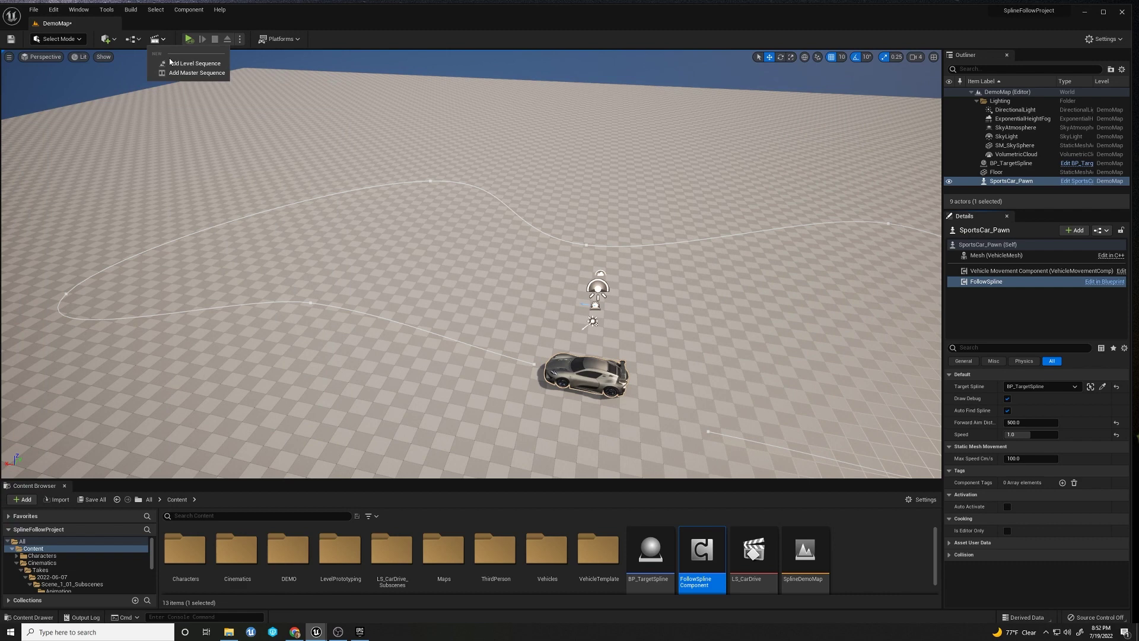
left_click(174, 64)
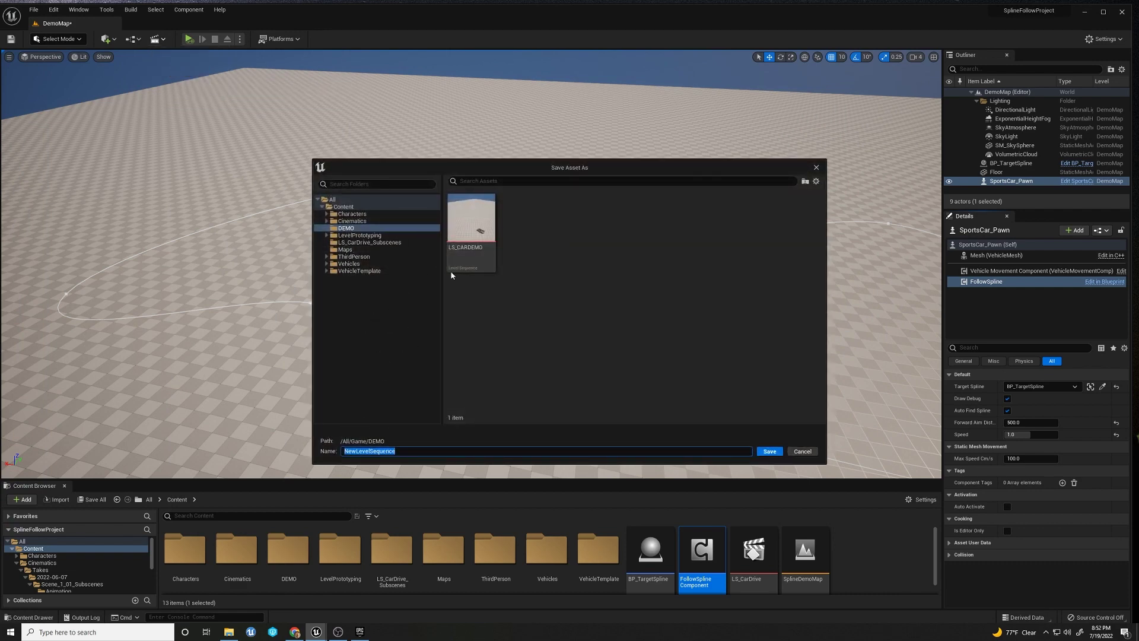
left_click(472, 233)
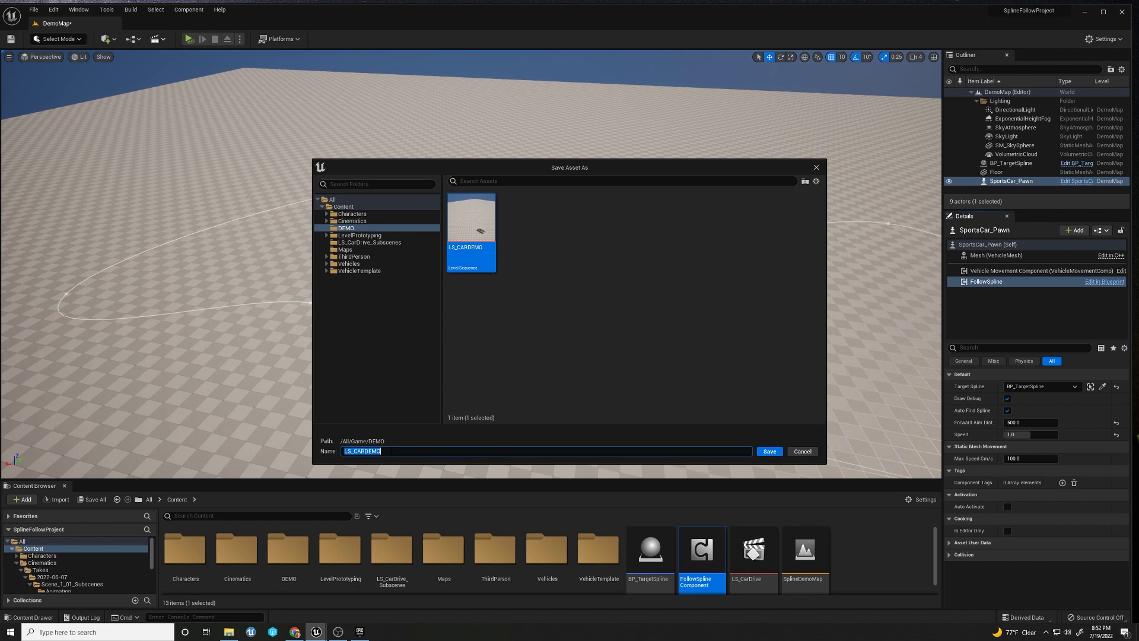
key("Return")
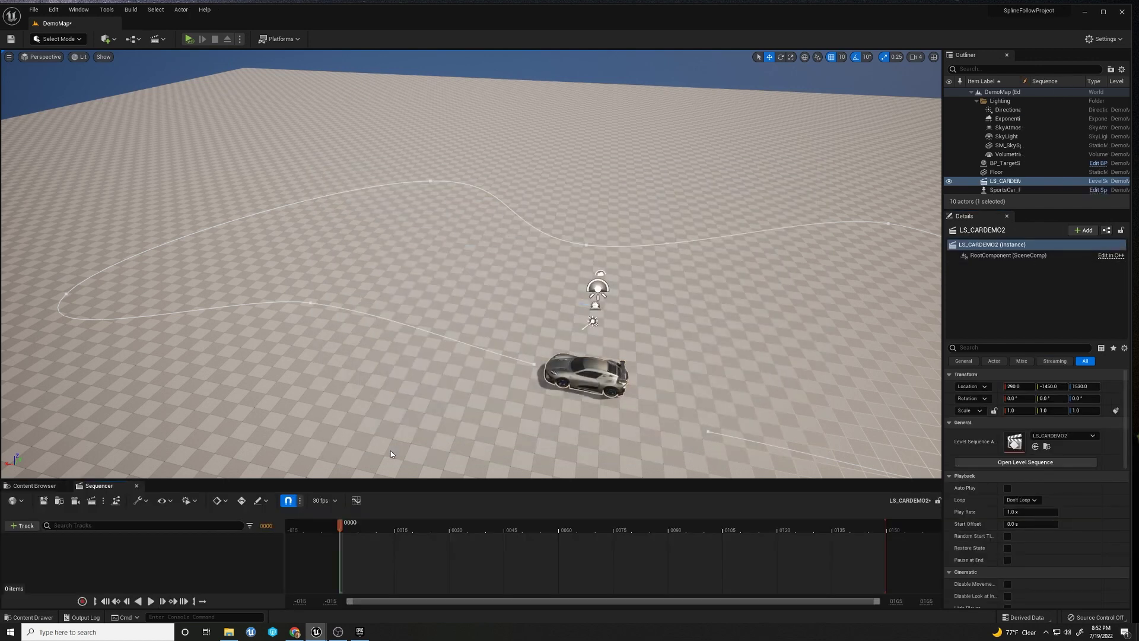
Enlarge Sequencer and add the selected SportsCar_Pawn as a track.
left_click_drag(376, 480, 376, 445)
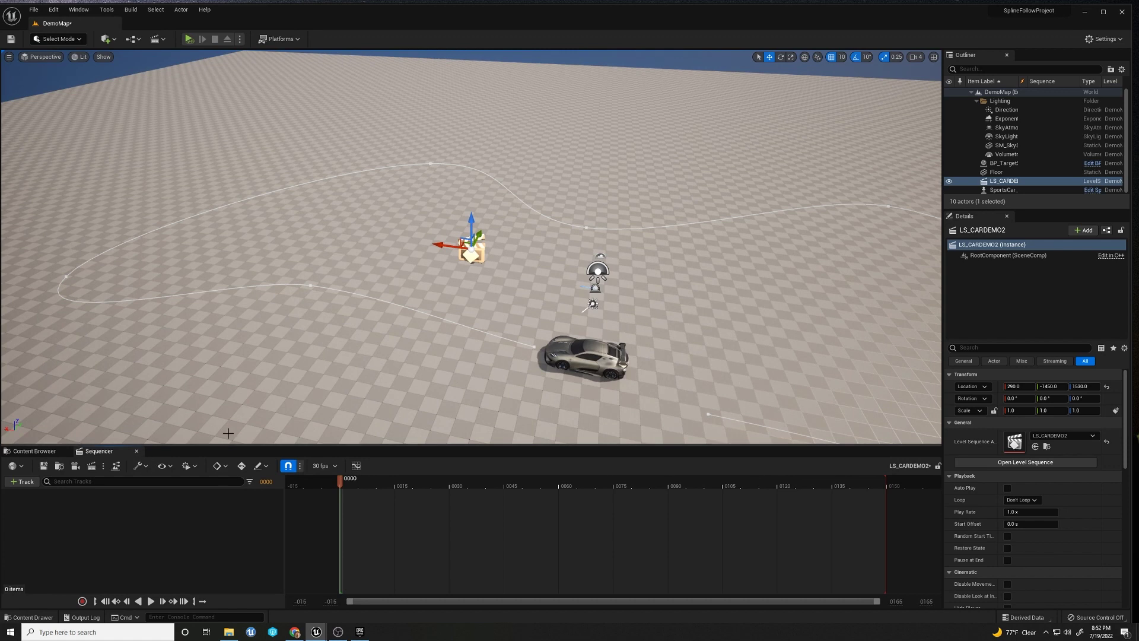
left_click(36, 481)
left_click(584, 352)
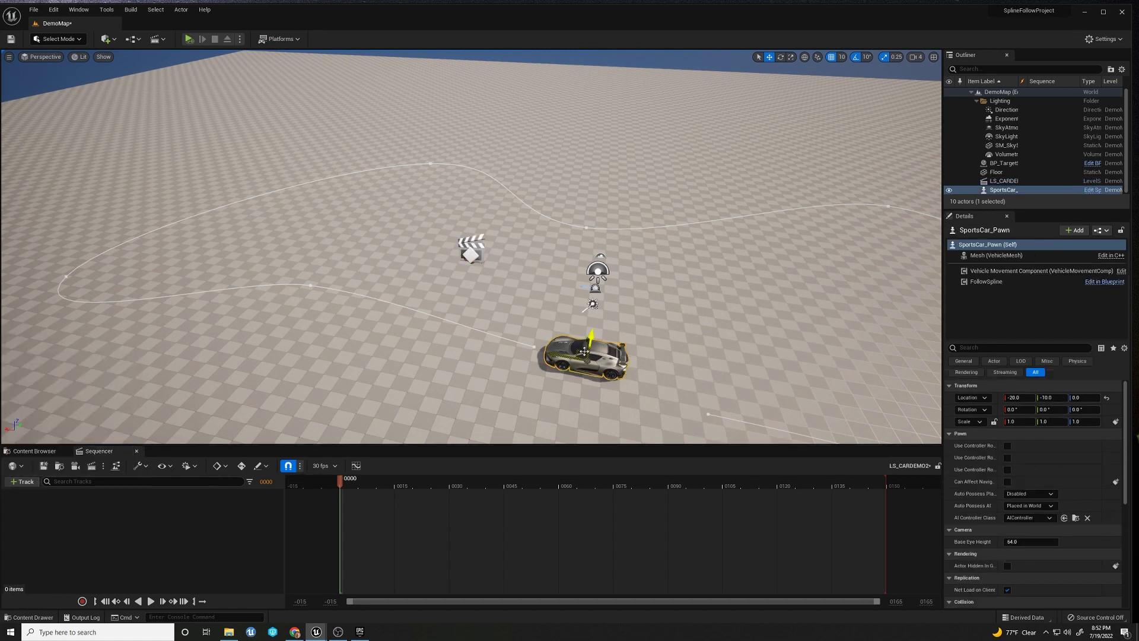
left_click(23, 481)
mouse_move(72, 335)
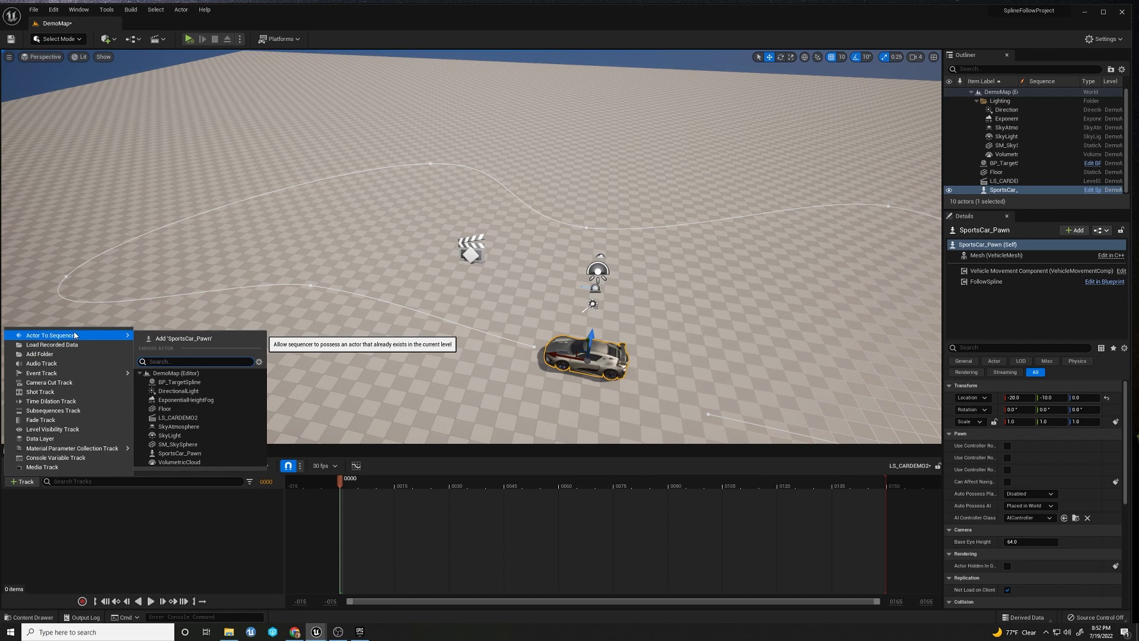
left_click(175, 339)
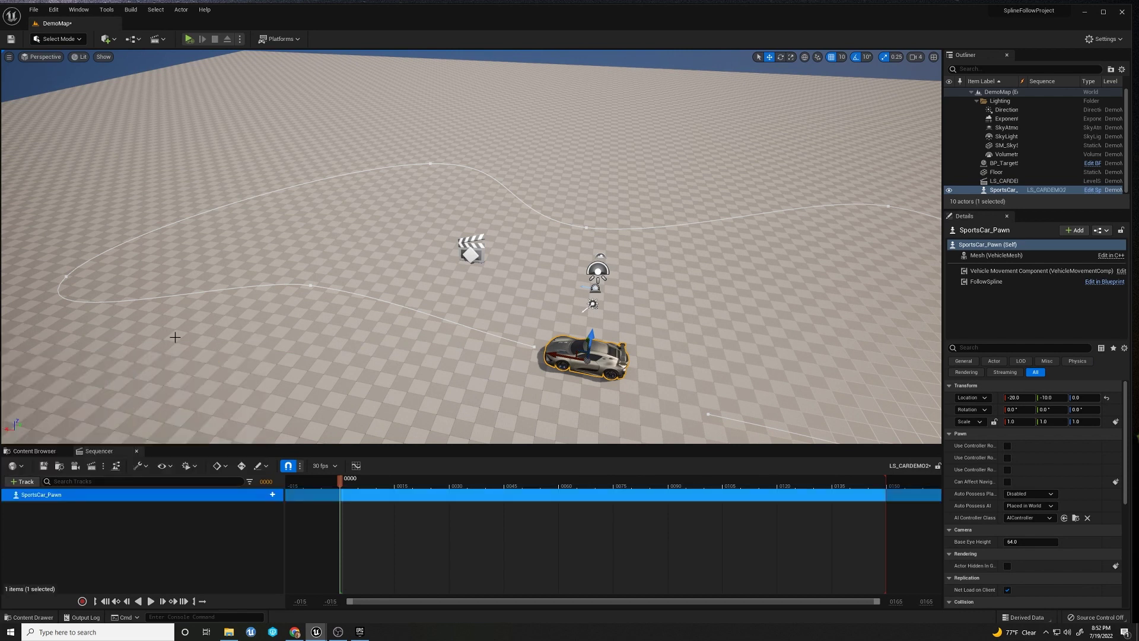
Add a FollowSpline Speed track to the car and key it at 0 on frame 0.
left_click(267, 495)
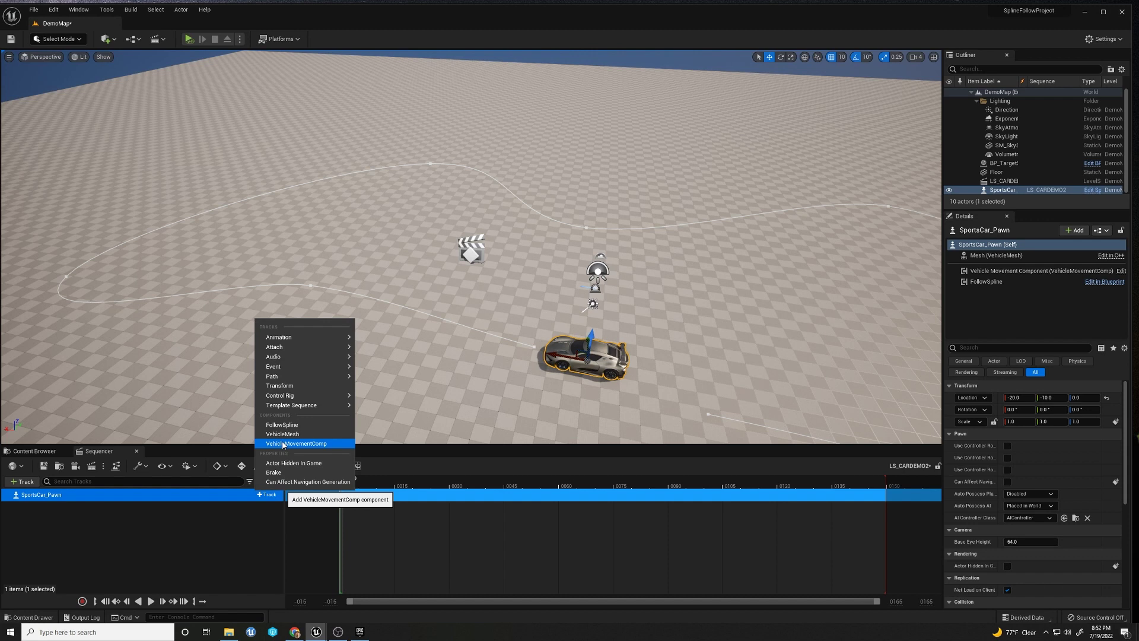
left_click(283, 425)
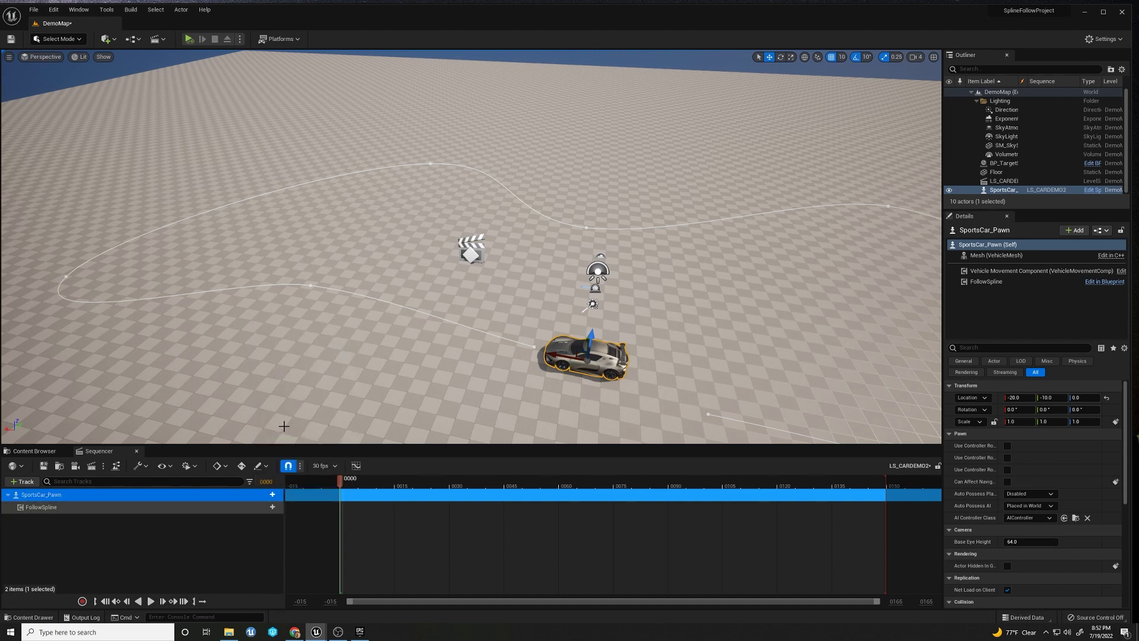
left_click(266, 506)
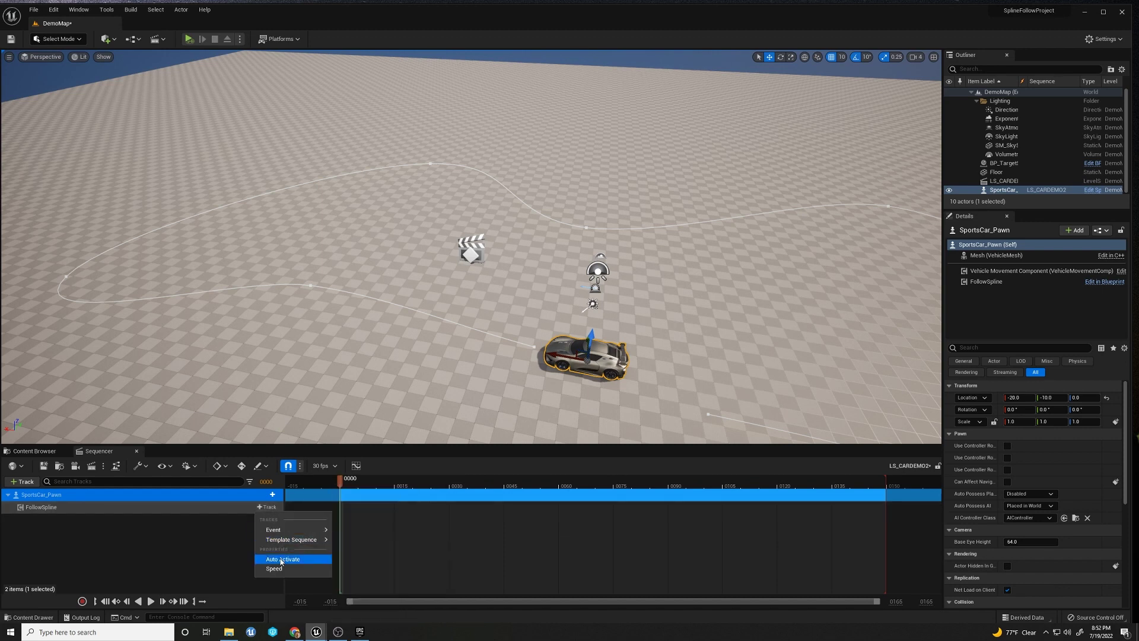
left_click(276, 570)
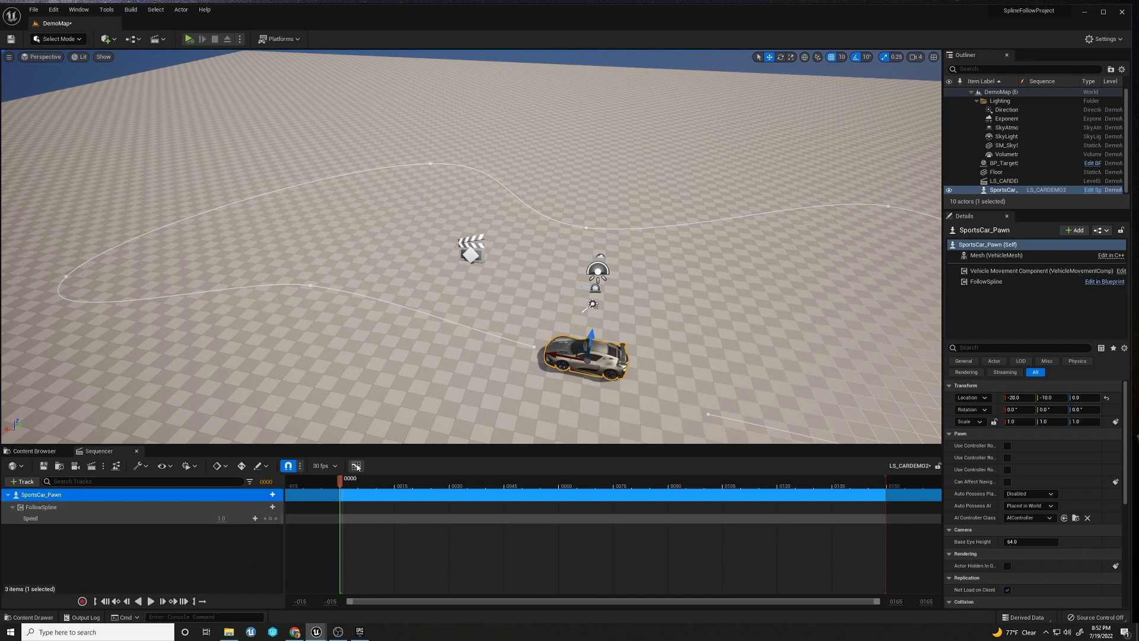
left_click(221, 518)
type("0")
key("Return")
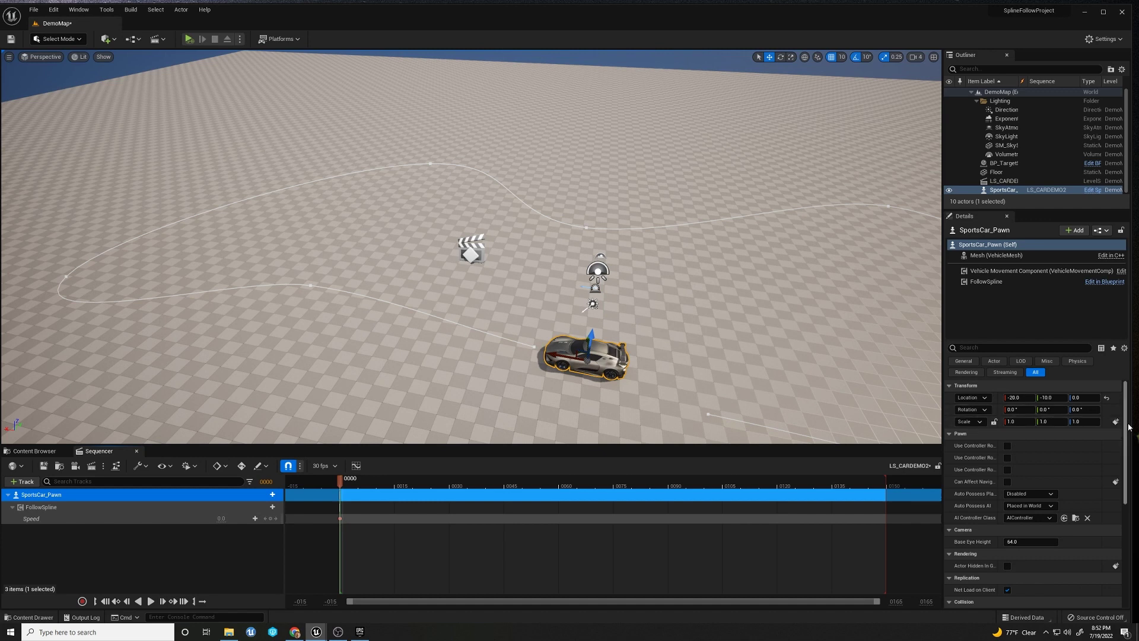
Enable Auto Play on the LS_CARDEMO2 actor and start a Play session to test it.
left_click(1005, 181)
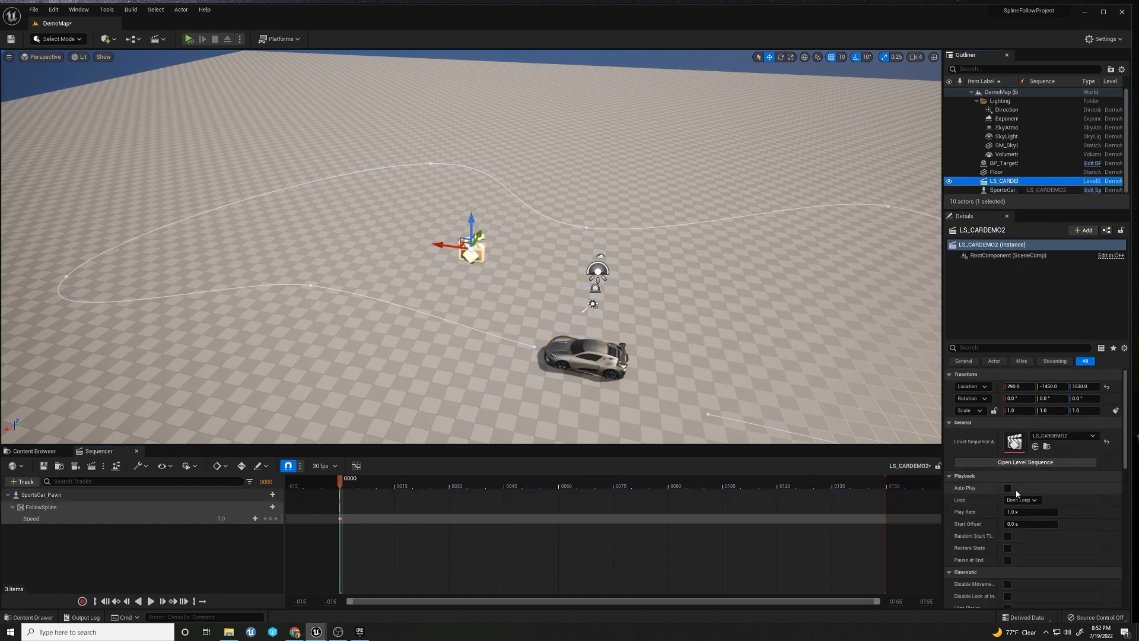
left_click(1008, 488)
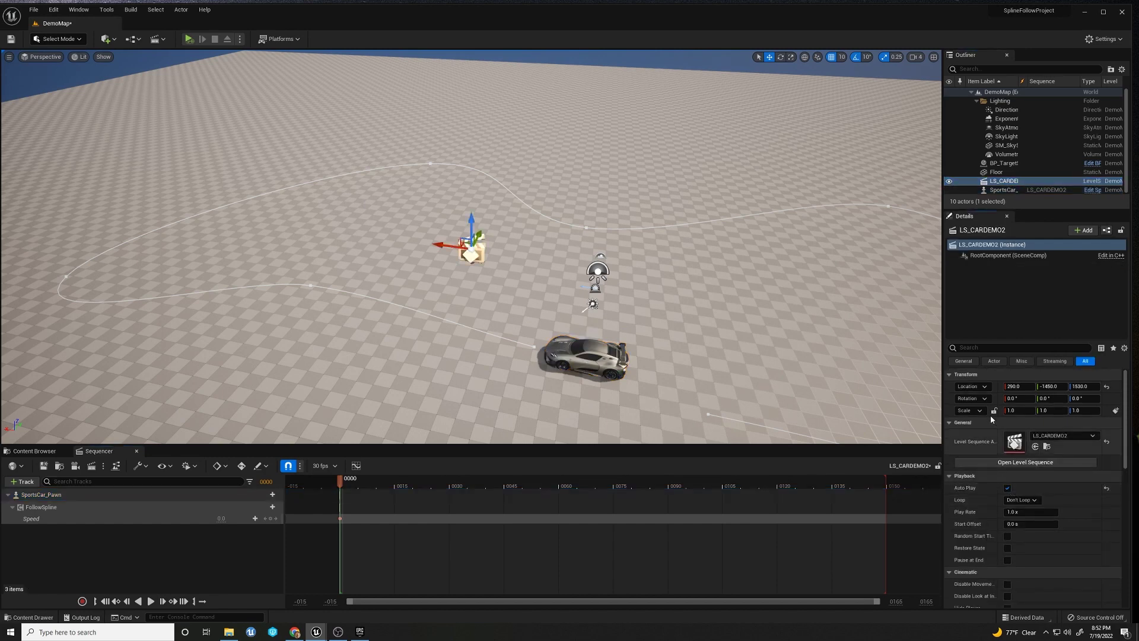
left_click(239, 40)
left_click(244, 27)
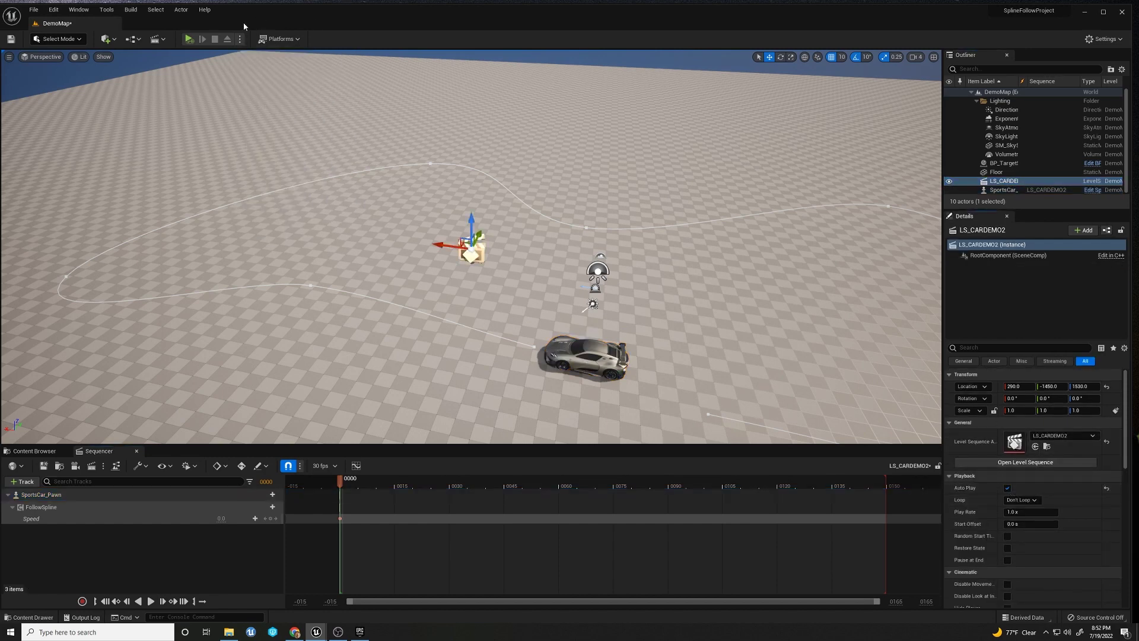
left_click(189, 39)
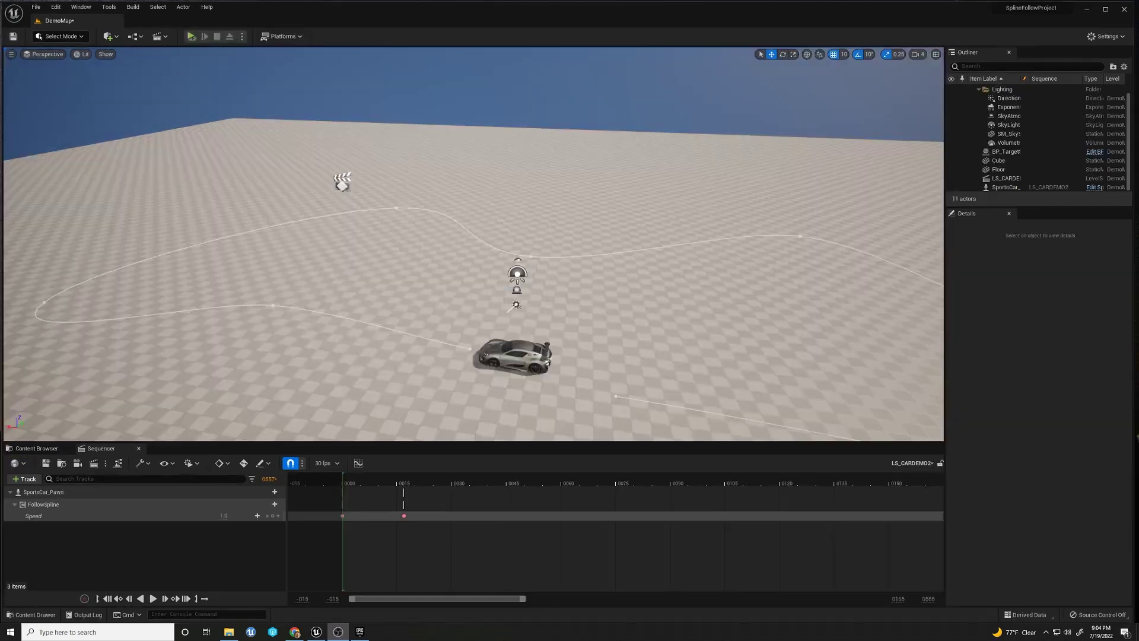
Extend the sequence end frame to 555 and raise the Cube from Z -450 to Z 30.
left_click(898, 598)
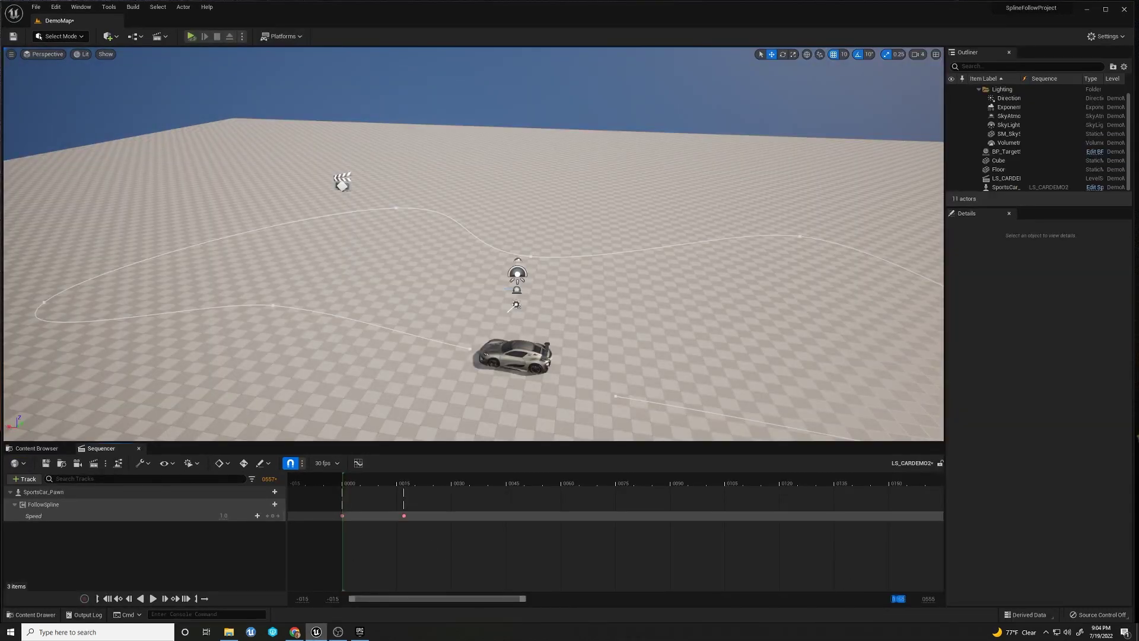
key("Return")
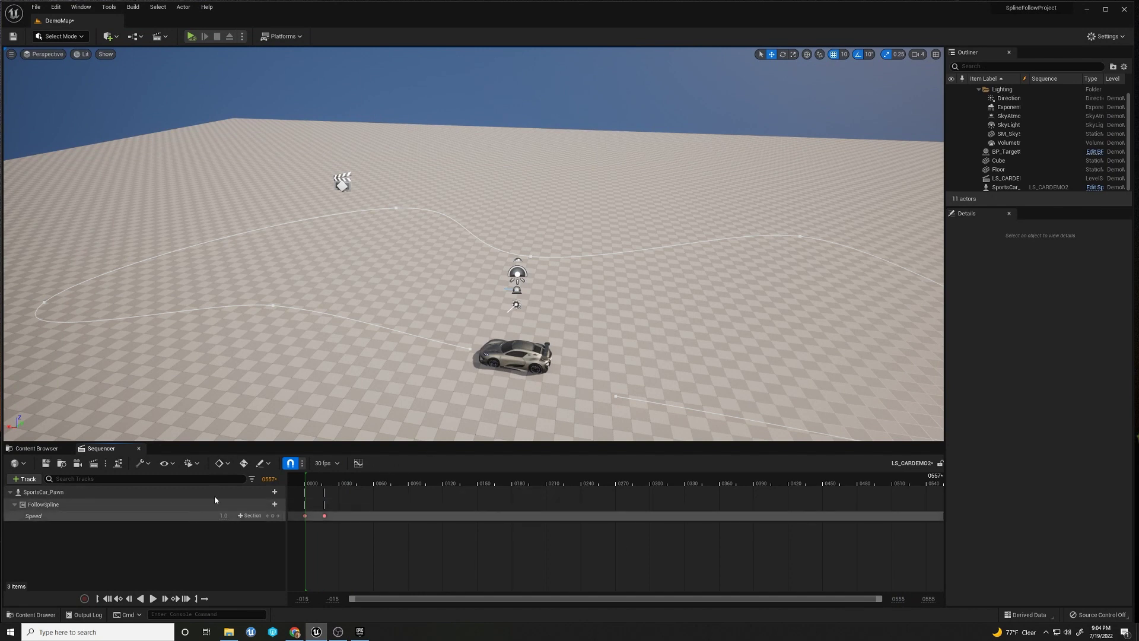
left_click(1009, 161)
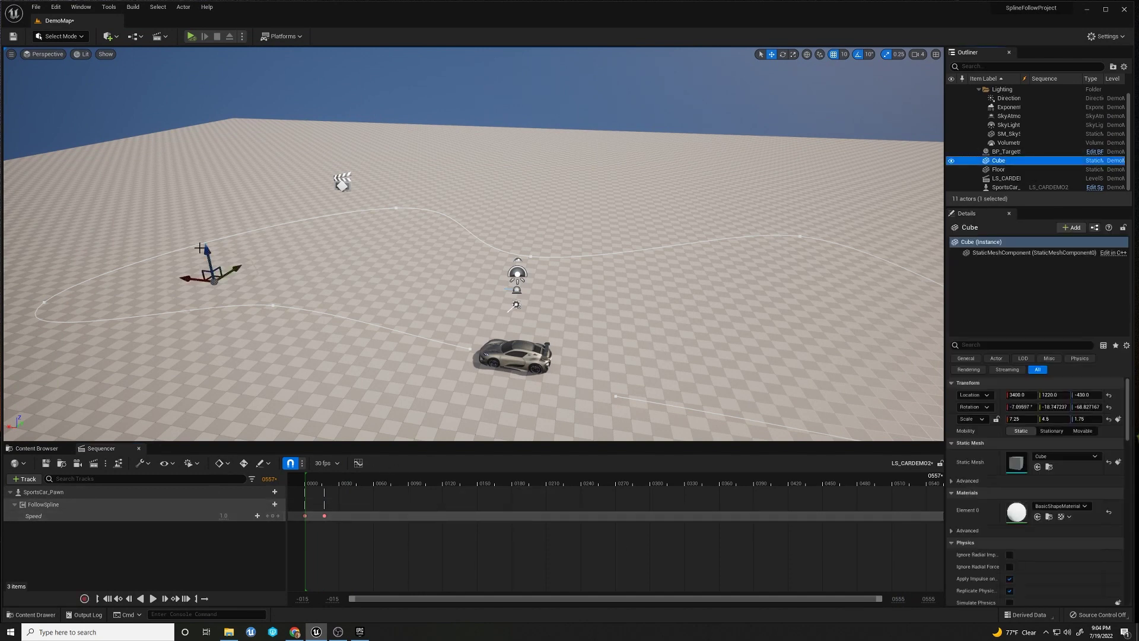
left_click_drag(200, 248, 197, 207)
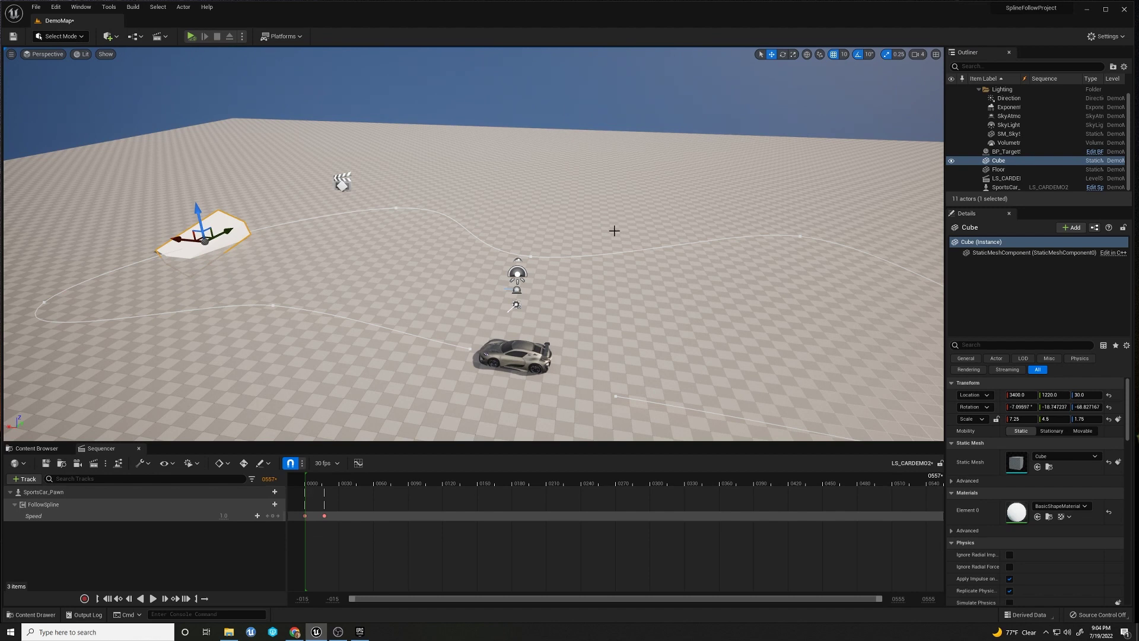
Add a Brake track to SportsCar_Pawn, keyed 0.0 at frame 180 and 1.0 at frame 194.
left_click(274, 493)
left_click(277, 469)
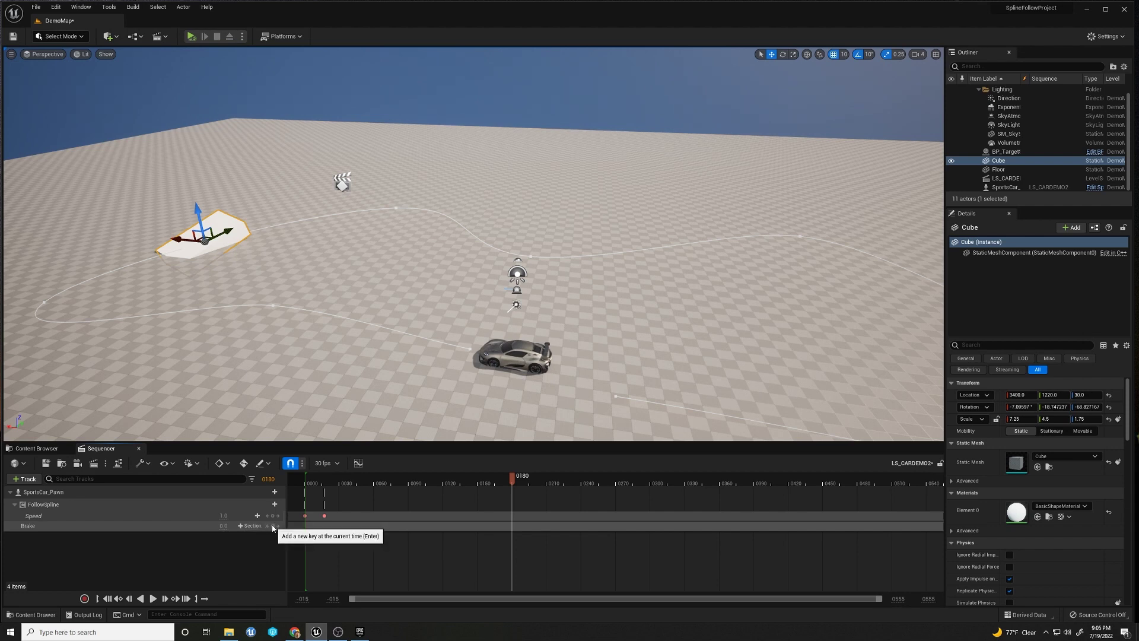
left_click(260, 527)
left_click(528, 478)
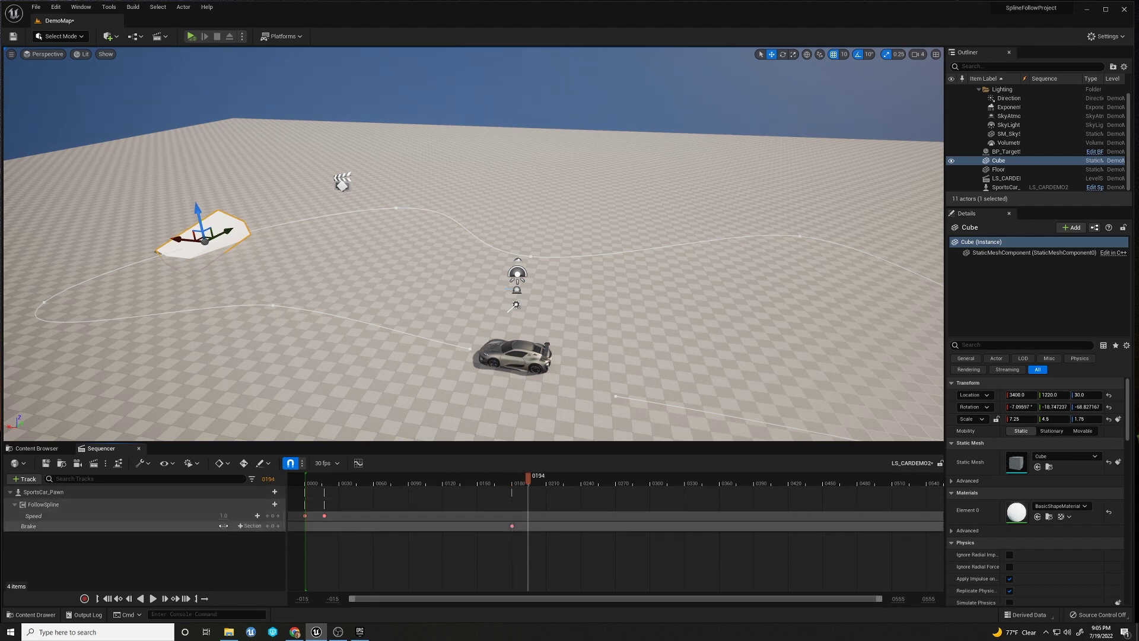
left_click(272, 526)
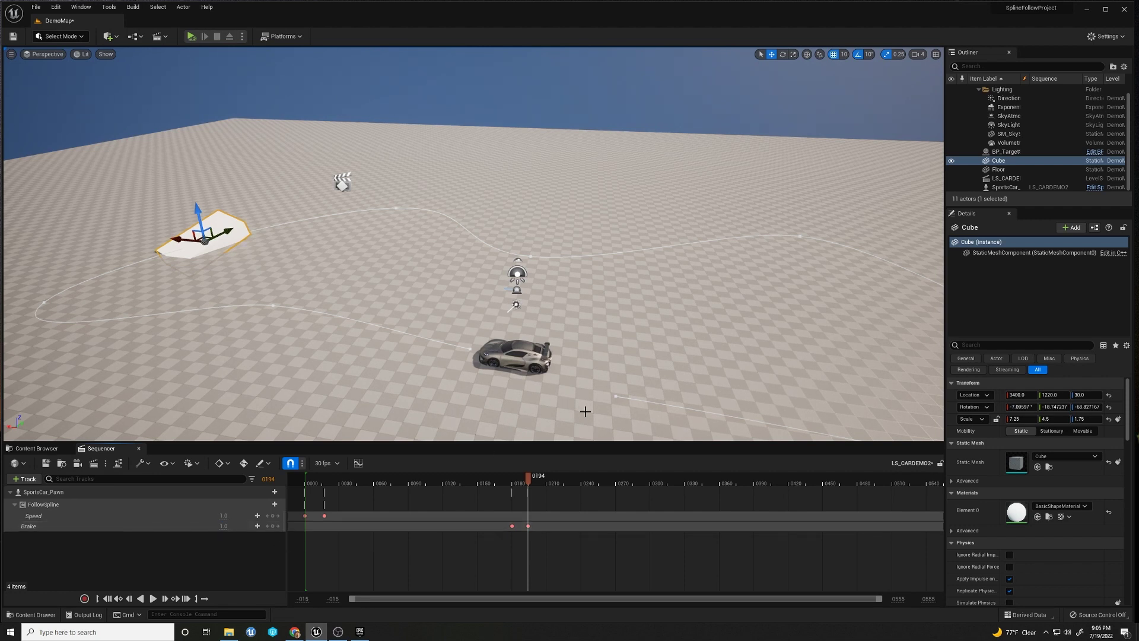
left_click(1007, 179)
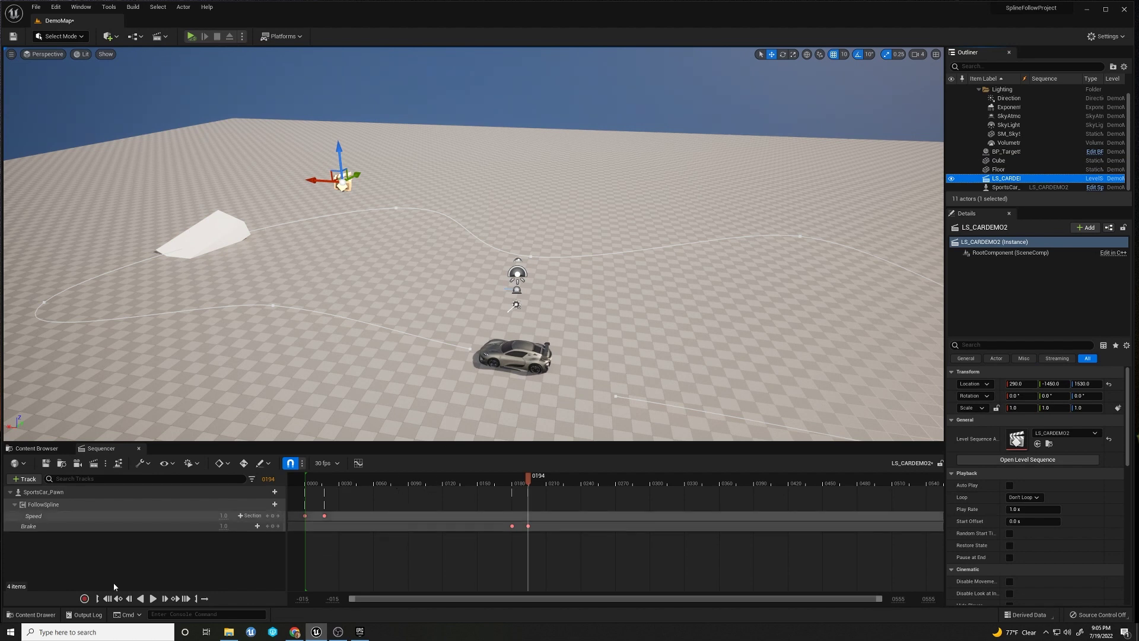
Rewind, simulate the level and play LS_CARDEMO2, pausing to view the car and ramp.
left_click(107, 599)
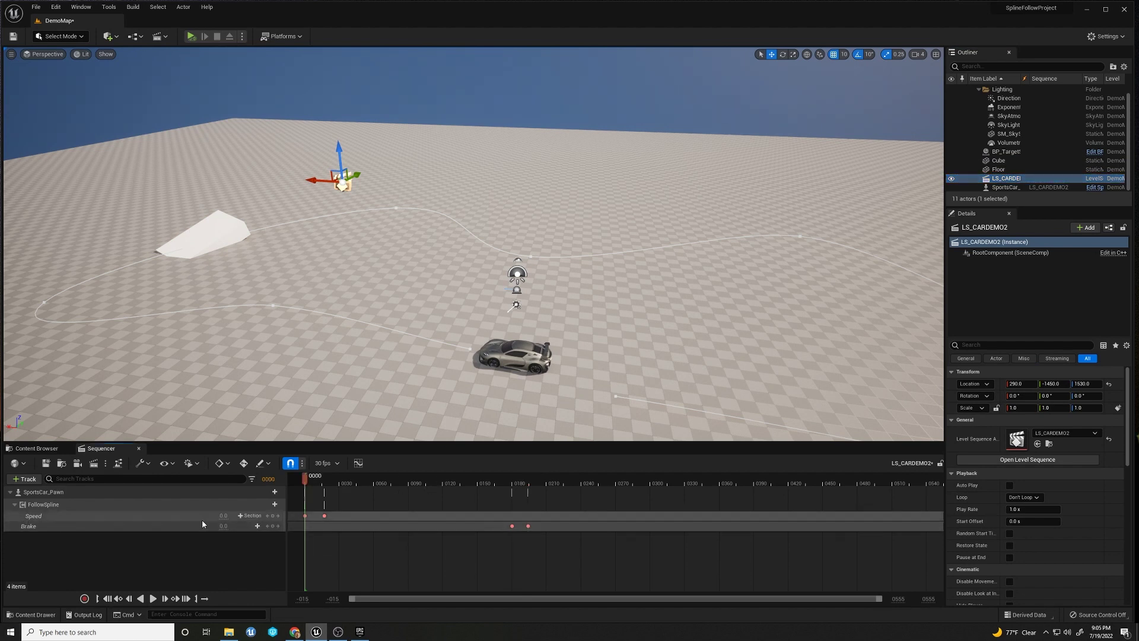
left_click(191, 38)
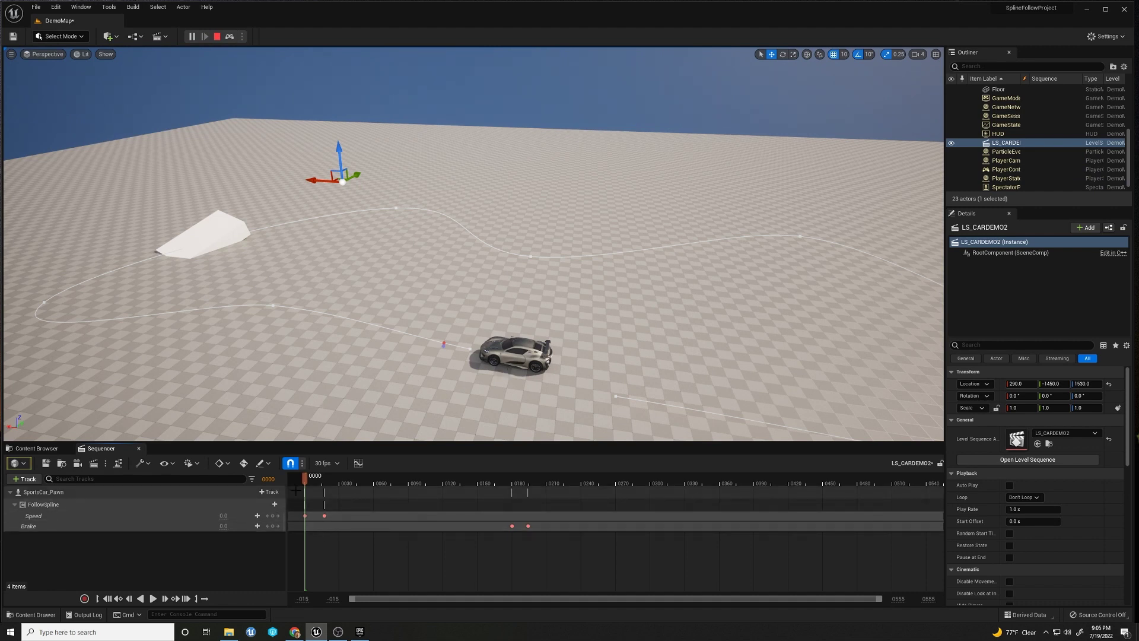
left_click(154, 599)
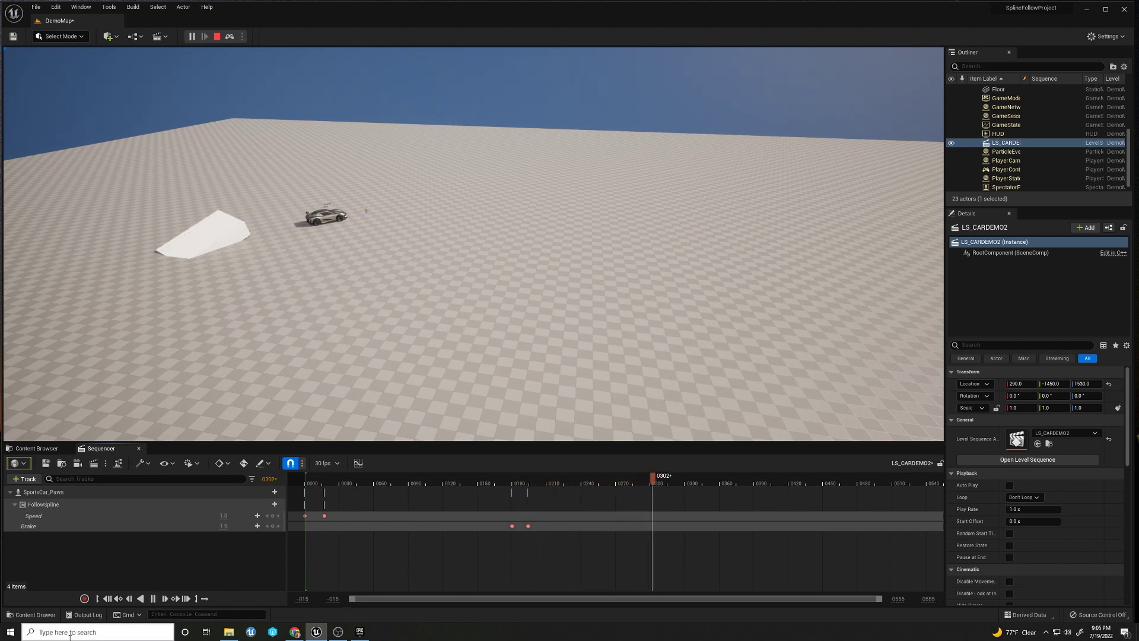
left_click(153, 598)
right_click_drag(313, 347, 314, 341)
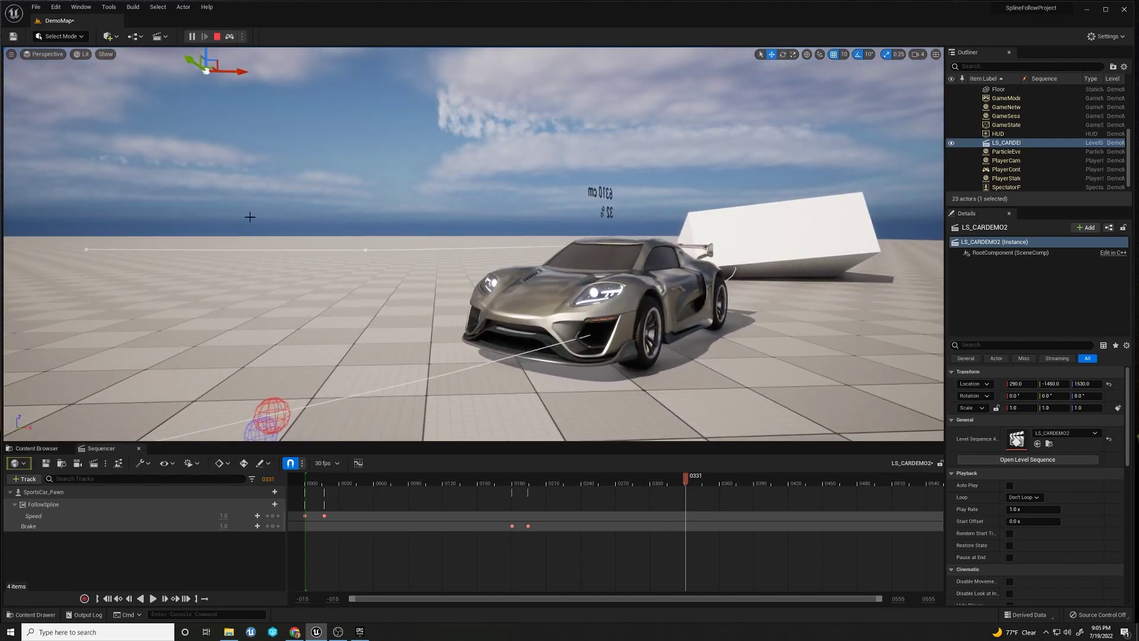
Restart the simulation from frame 0 and replay the sequence as the car drives past the Cube.
left_click(218, 37)
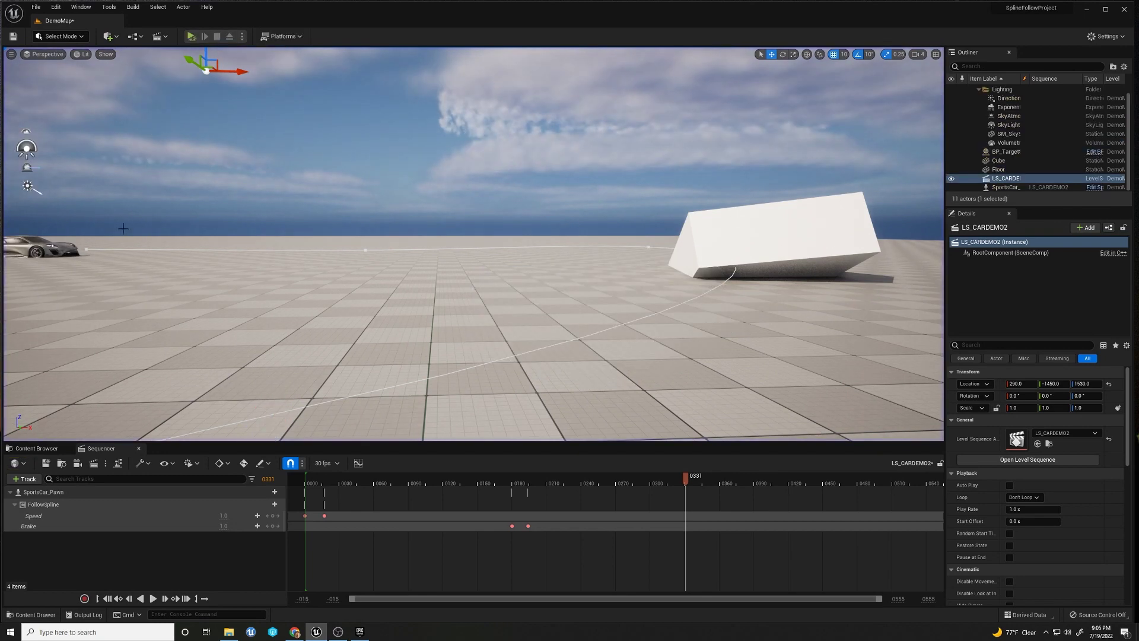
left_click(107, 599)
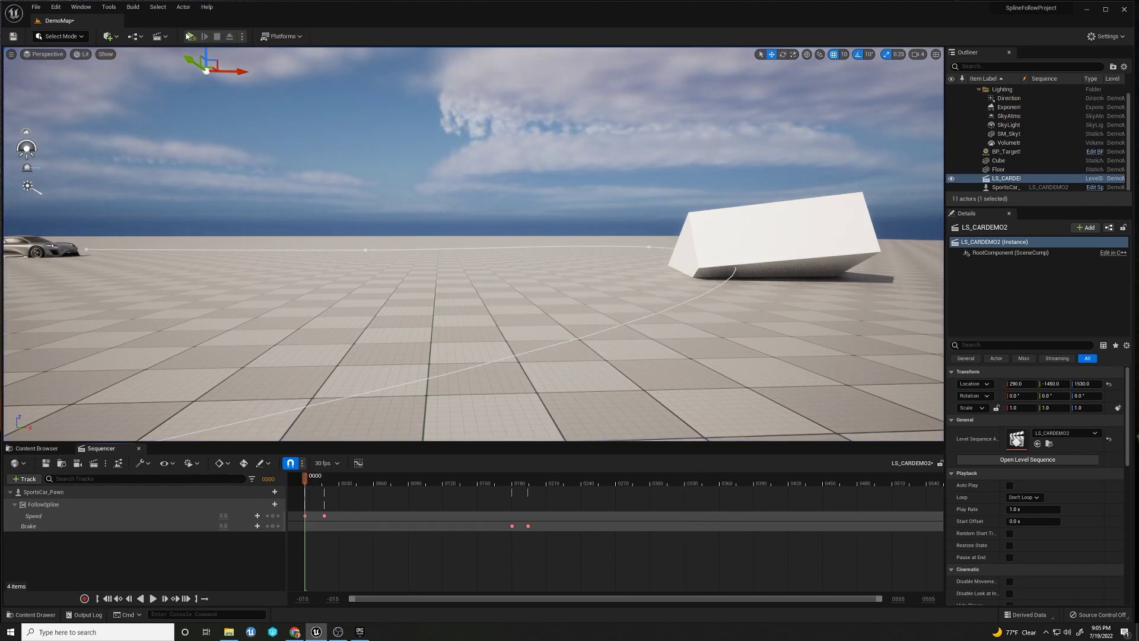
left_click(189, 36)
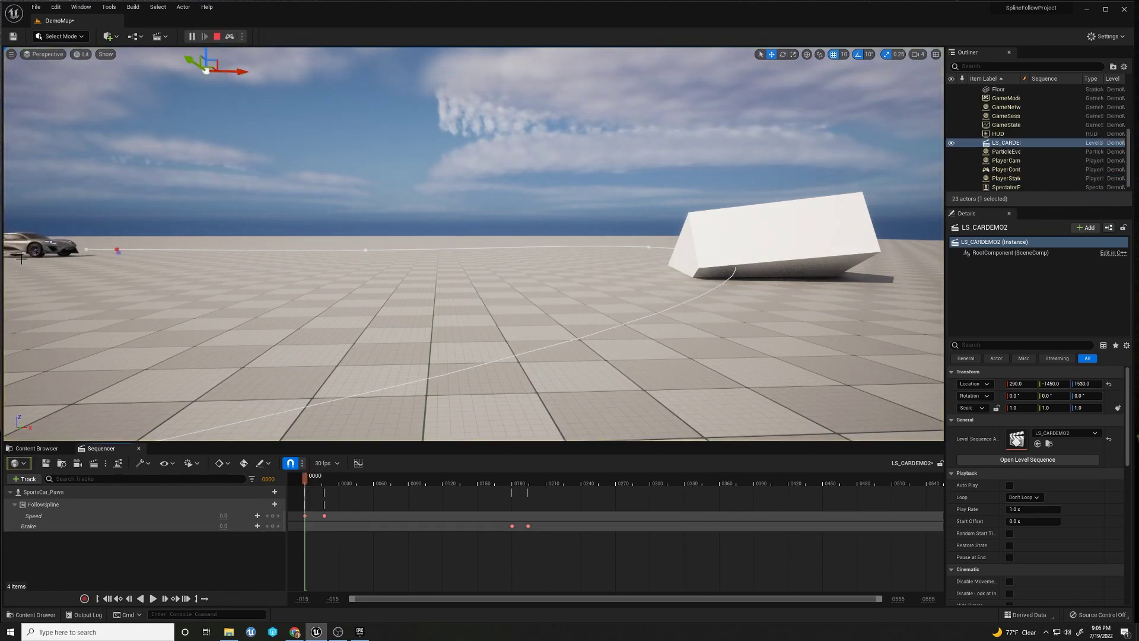
left_click(153, 598)
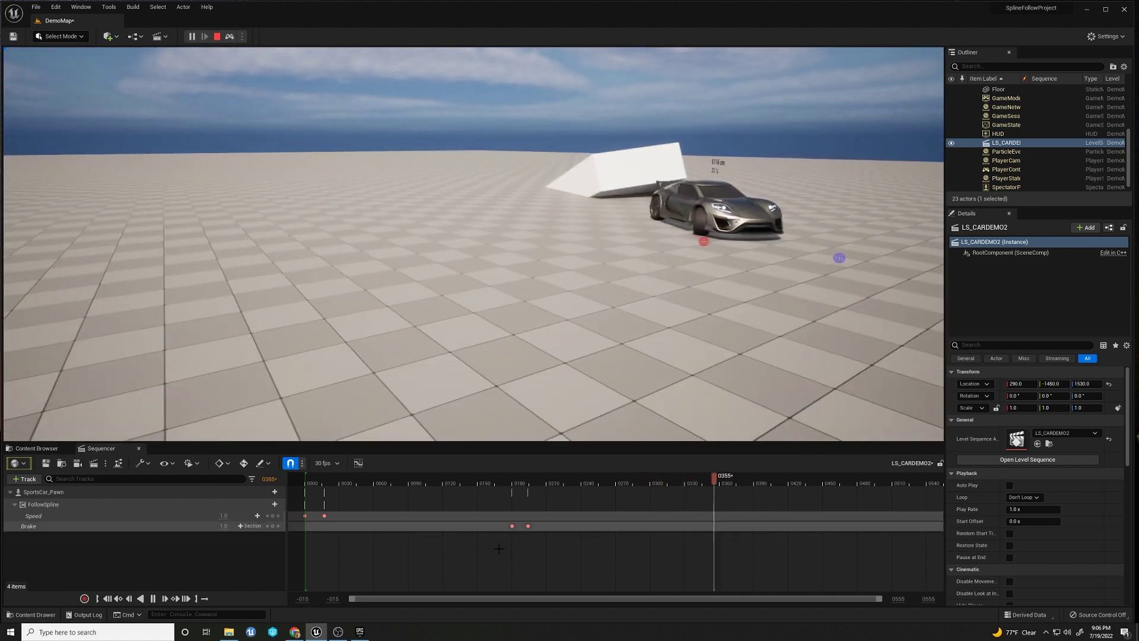
Shift both Brake keys later to about frames 240–254, then replay and stop the simulation.
left_click(152, 598)
left_click_drag(500, 521, 580, 527)
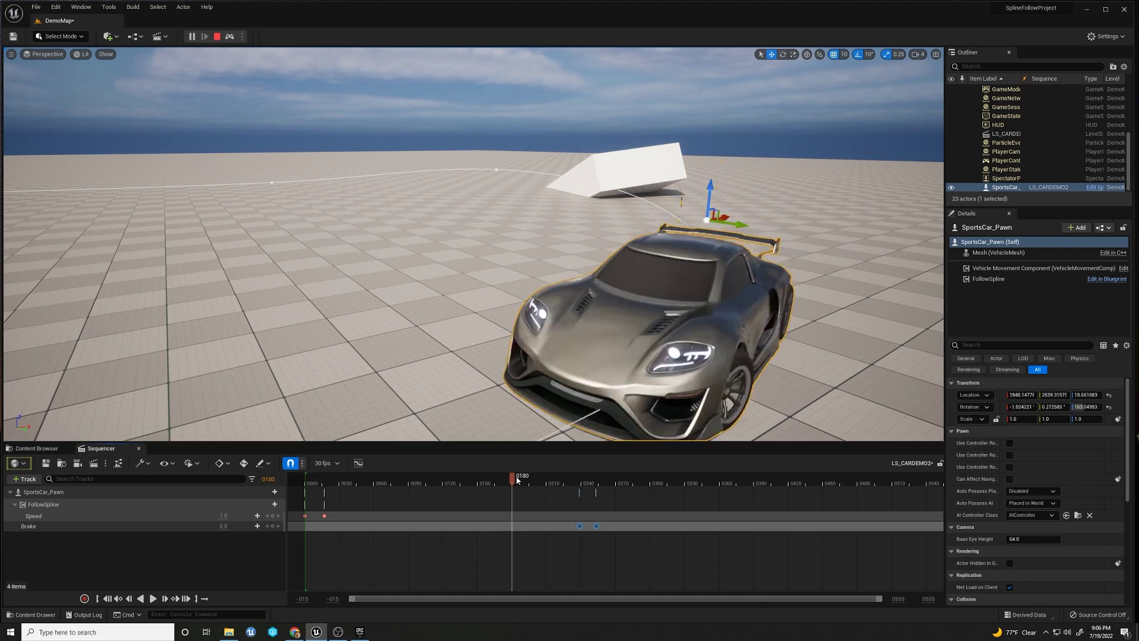
left_click(153, 598)
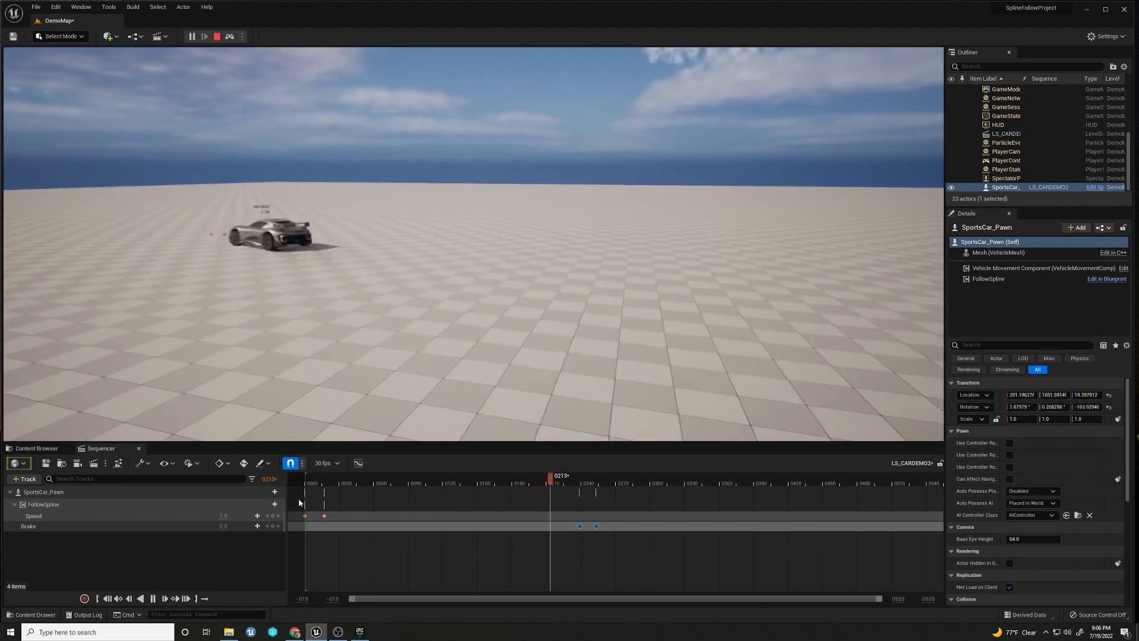
right_click_drag(252, 381, 226, 403)
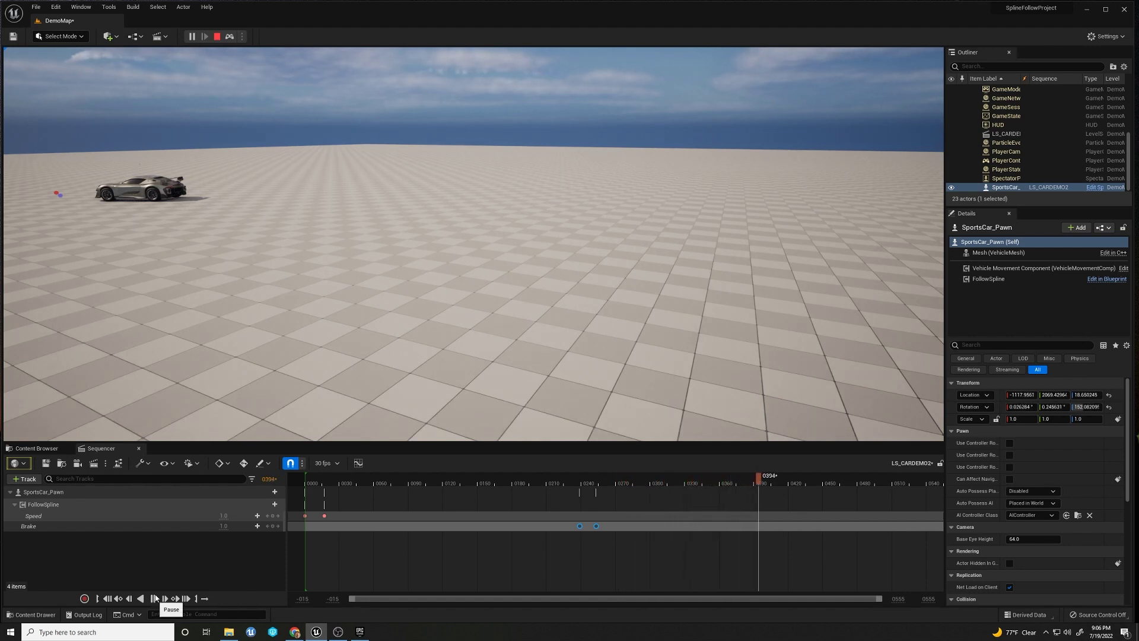
left_click(217, 36)
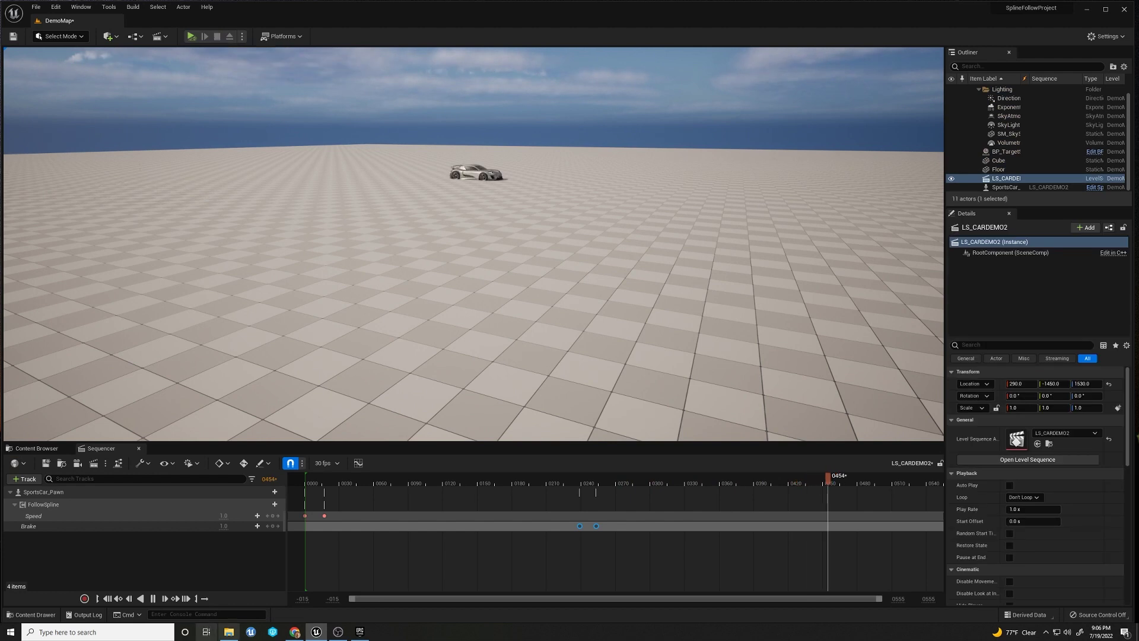
Open Take Recorder from Window > Cinematics and add SportsCar_Pawn as a recording source.
left_click(109, 599)
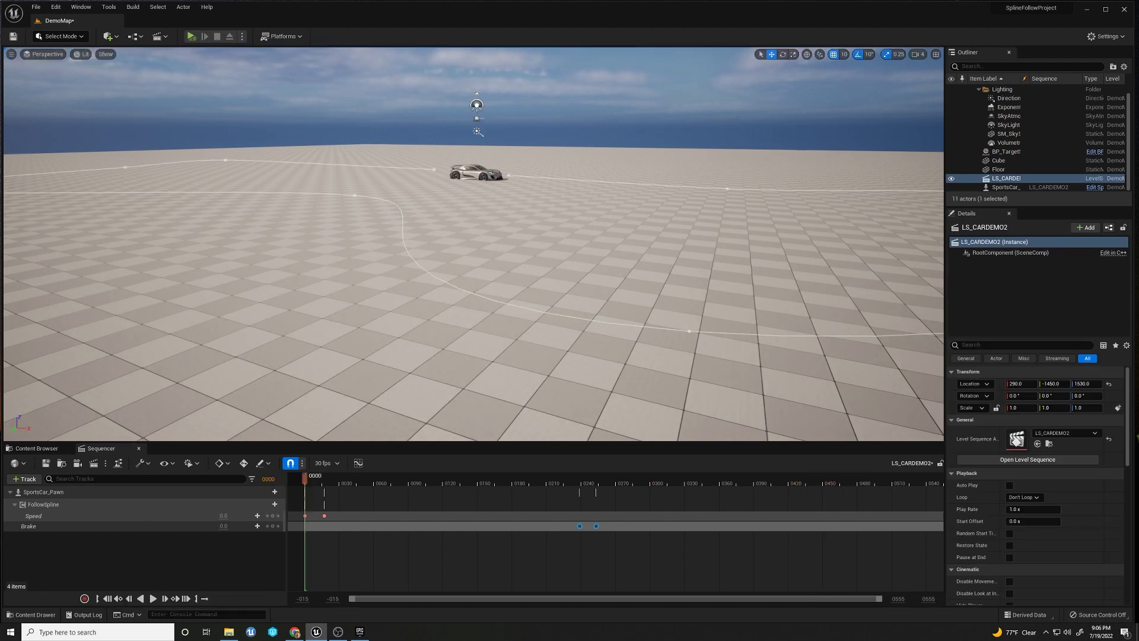
left_click(81, 6)
mouse_move(92, 33)
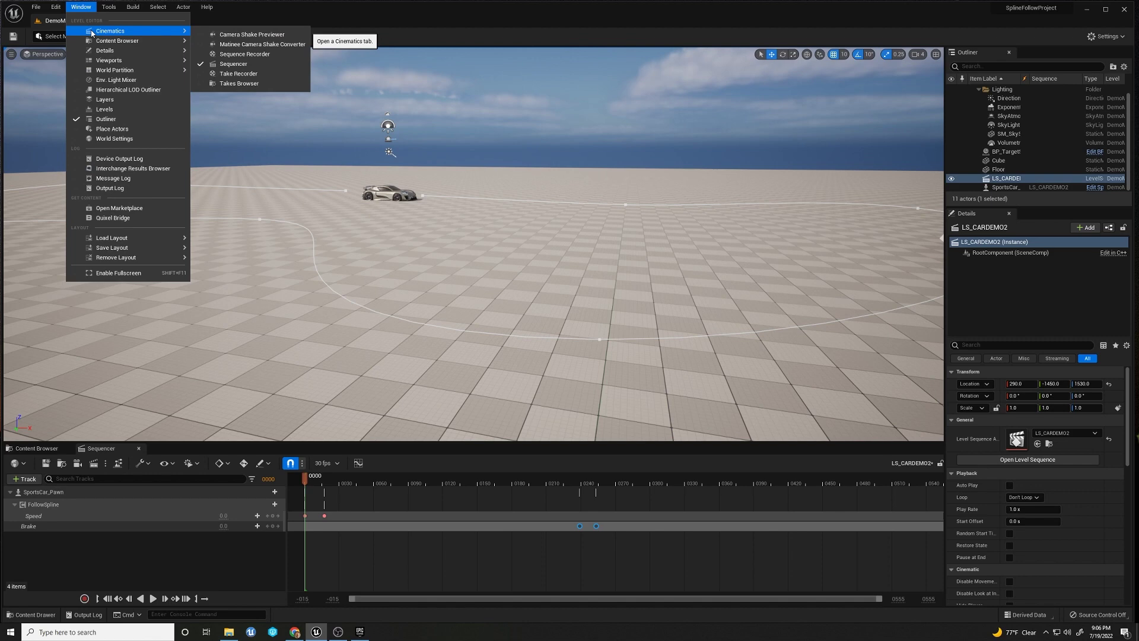
left_click(239, 73)
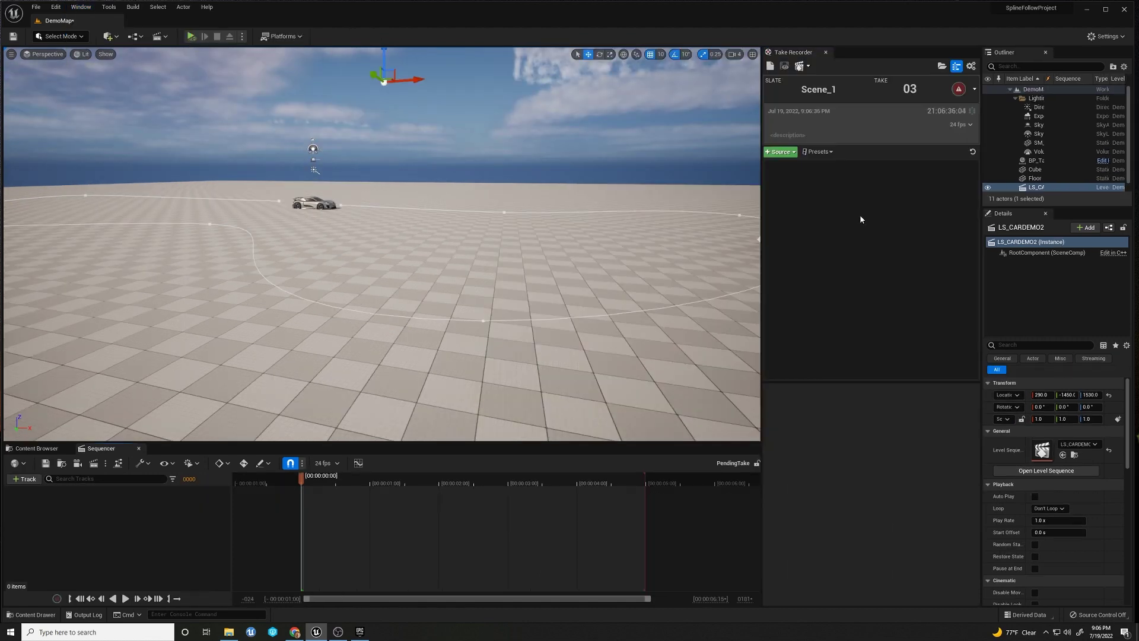
scroll(1021, 193, "down", 1)
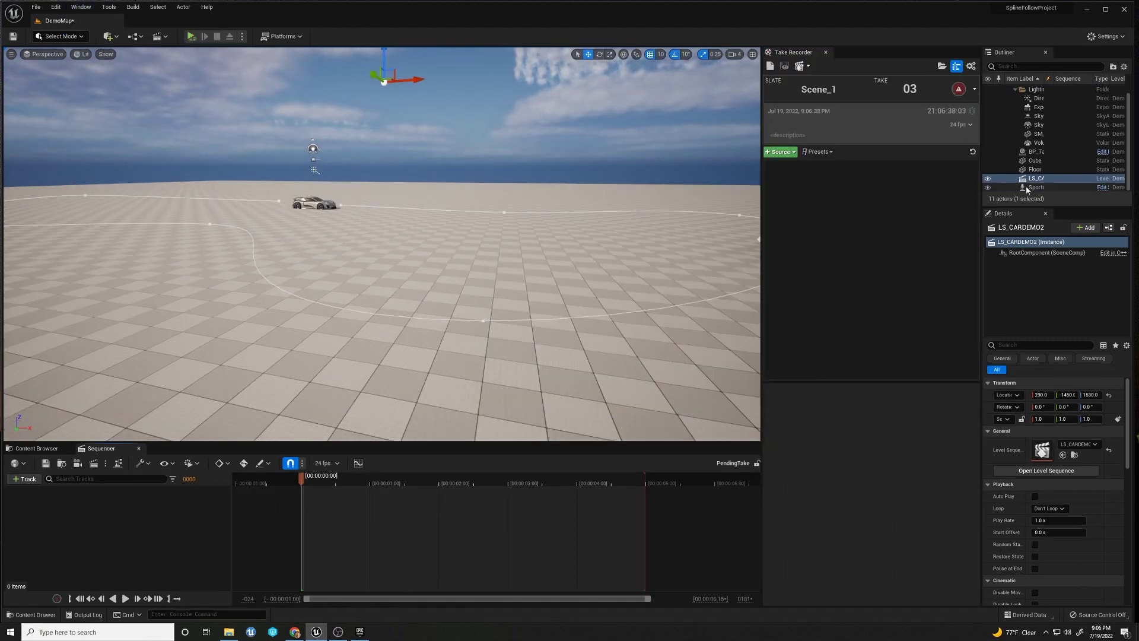
left_click(1032, 188)
left_click_drag(1049, 190, 889, 195)
Uncheck Transform Track on the SportsCar_Pawn source, then test-play the level and stop.
left_click(853, 181)
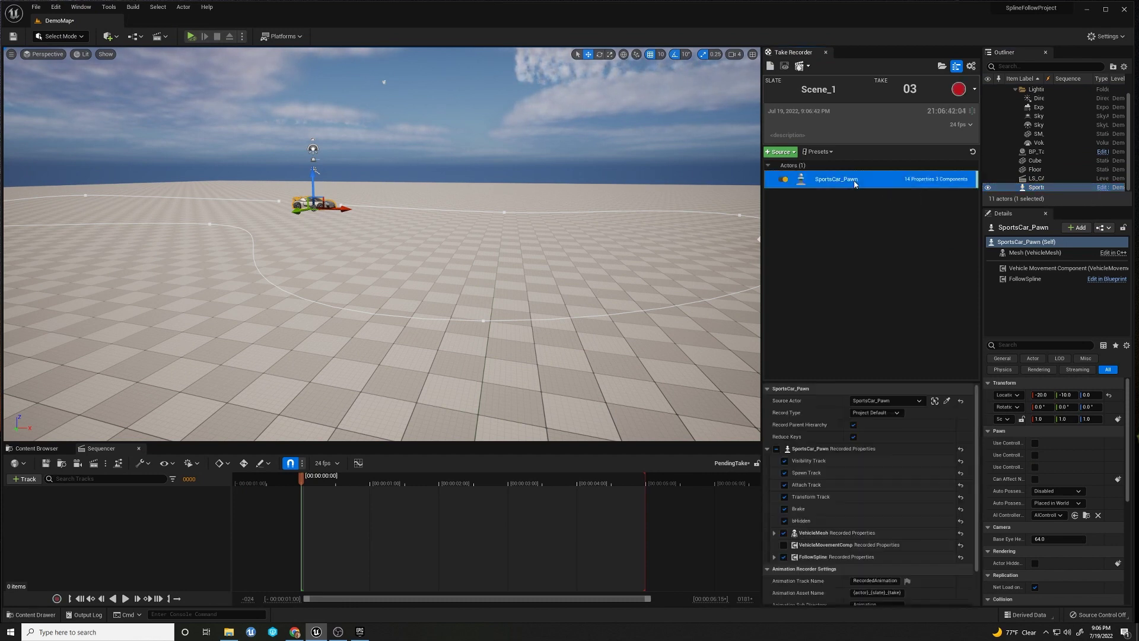
left_click_drag(842, 384, 836, 228)
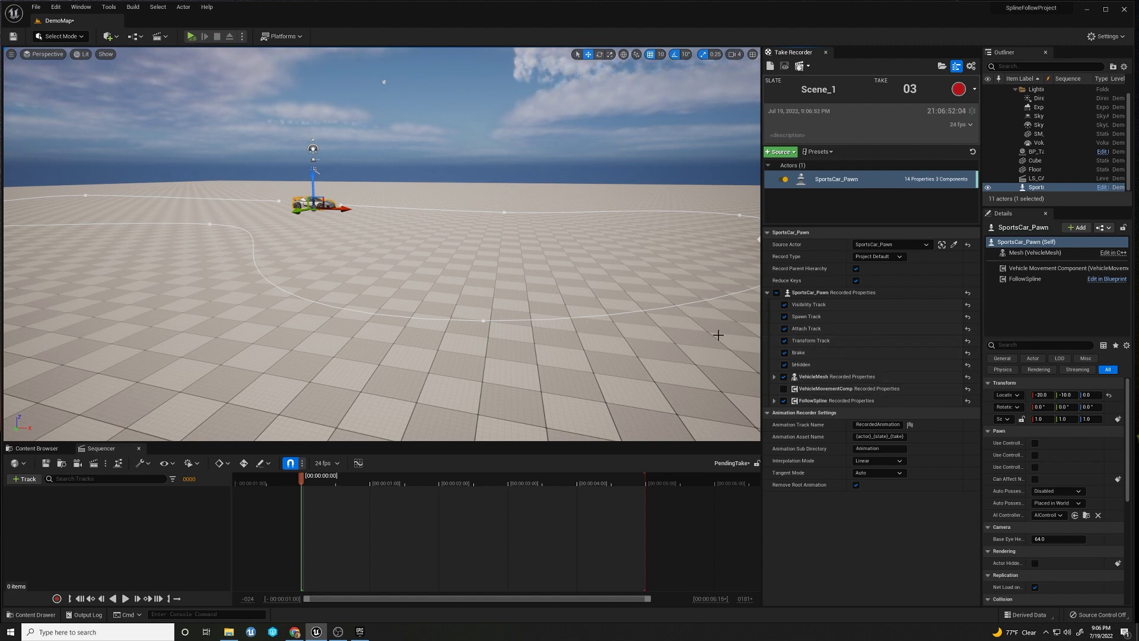
left_click(785, 341)
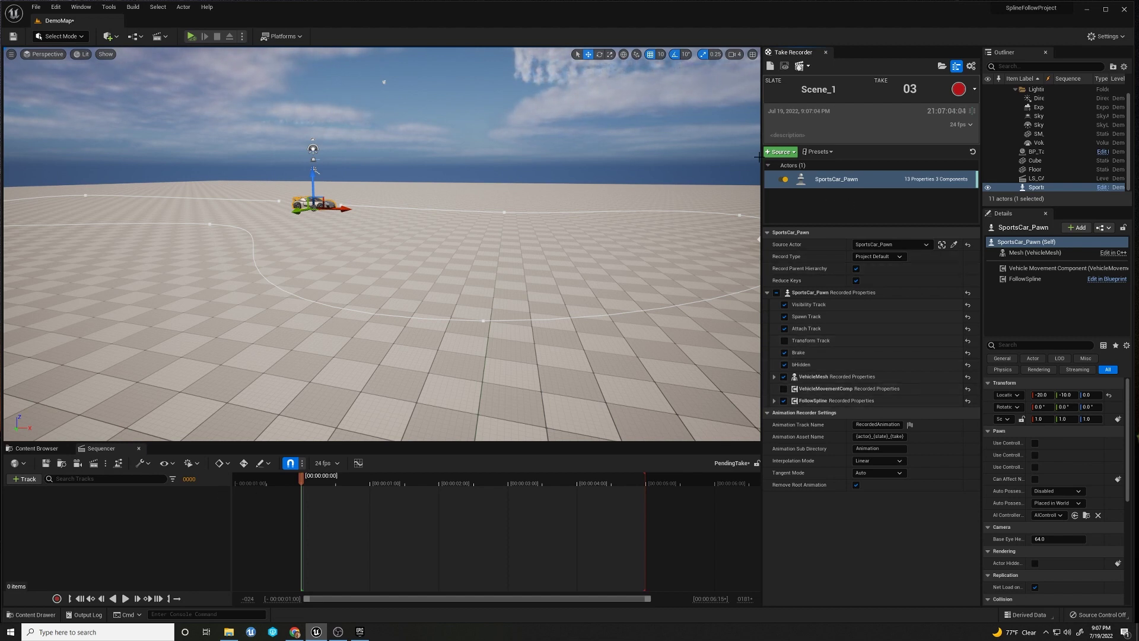
right_click_drag(334, 180, 430, 185)
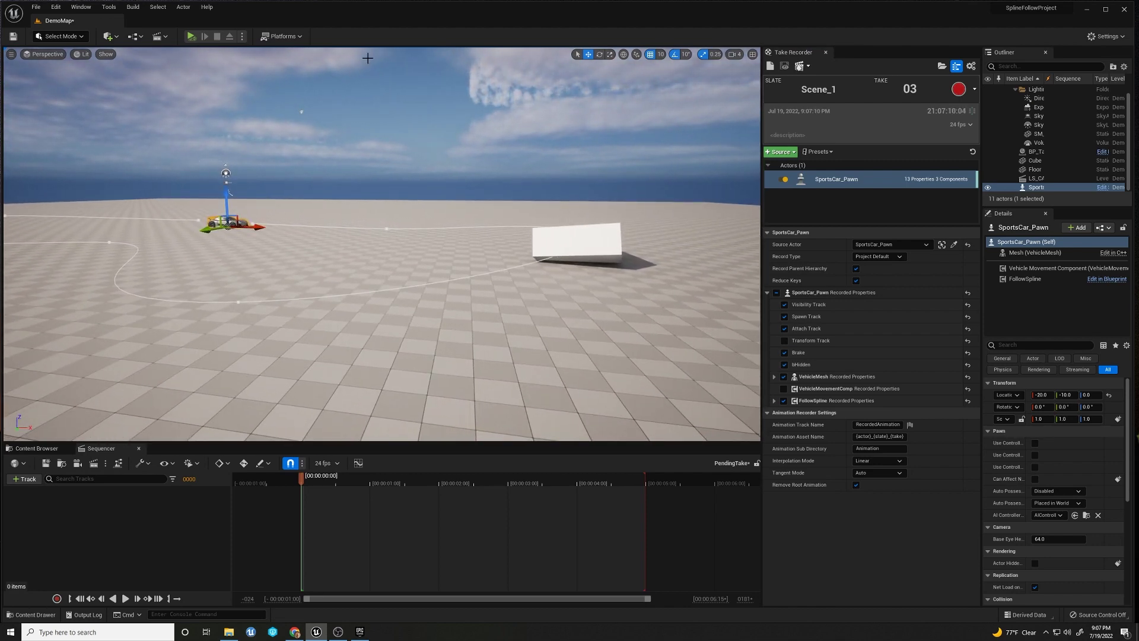
left_click(191, 37)
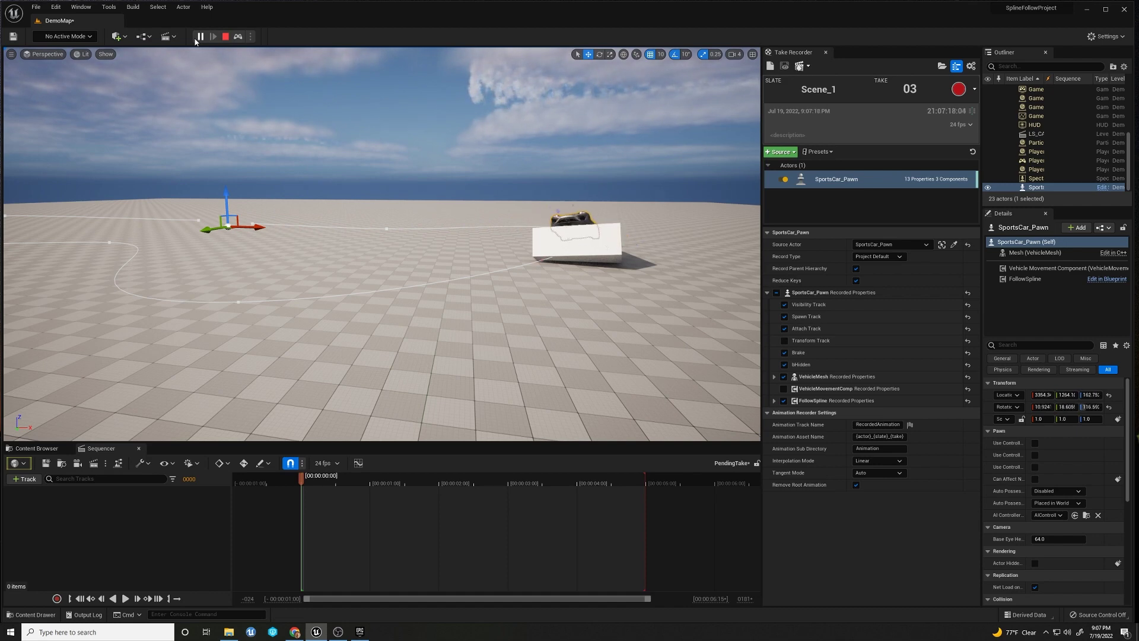
left_click(225, 36)
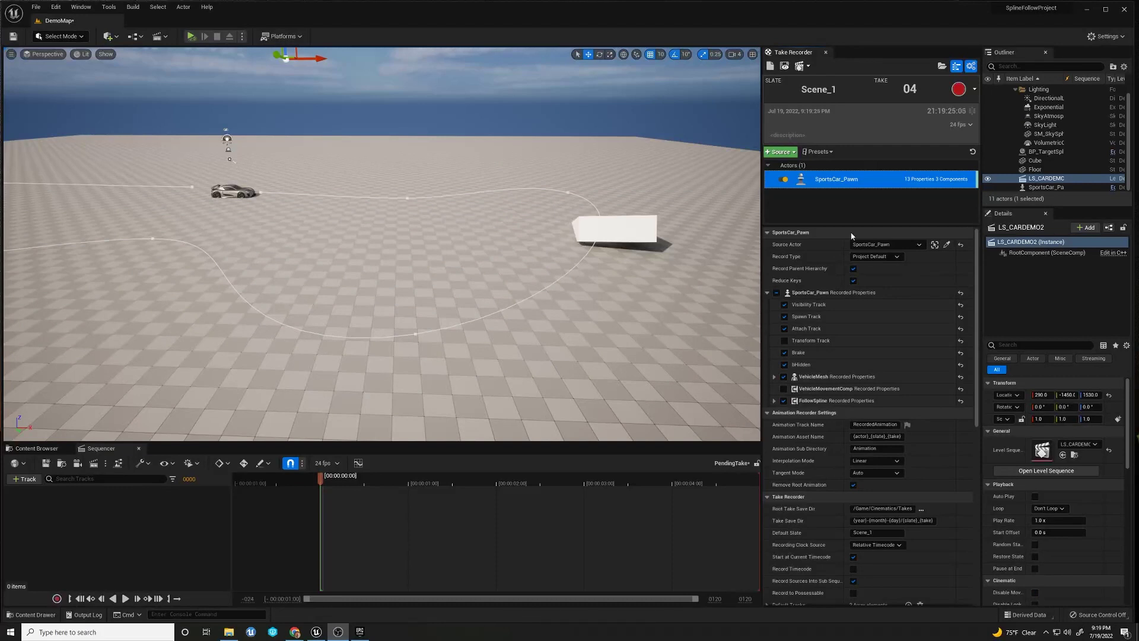
Enable Auto Play on LS_CARDEMO2, add it as a source with Level Sequence None, and record take 04.
left_click(1049, 179)
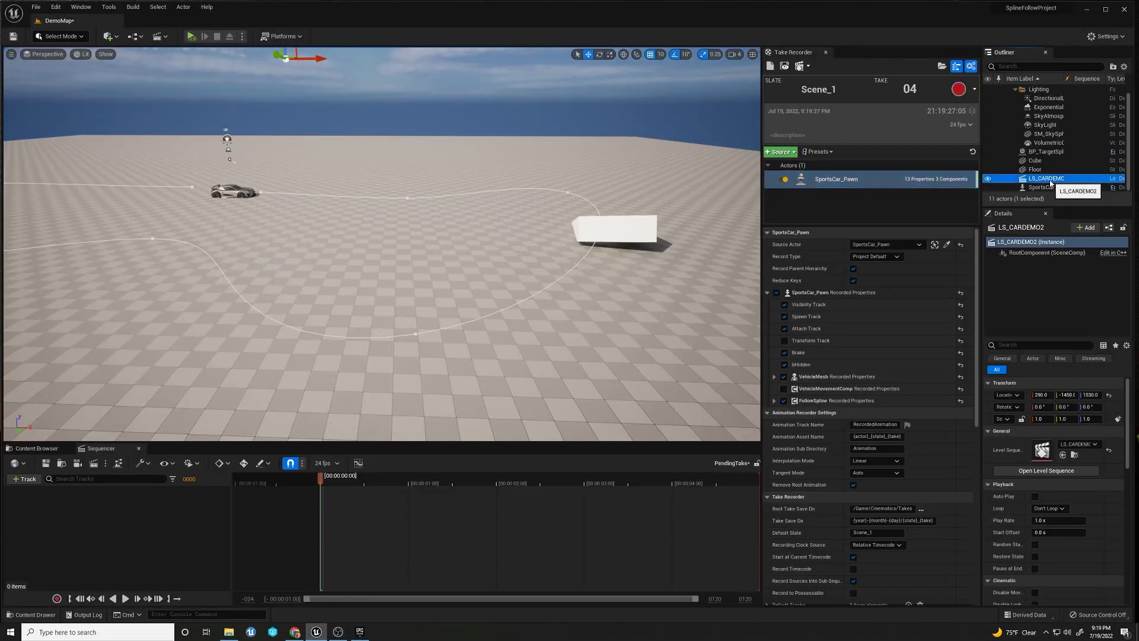
left_click(1035, 497)
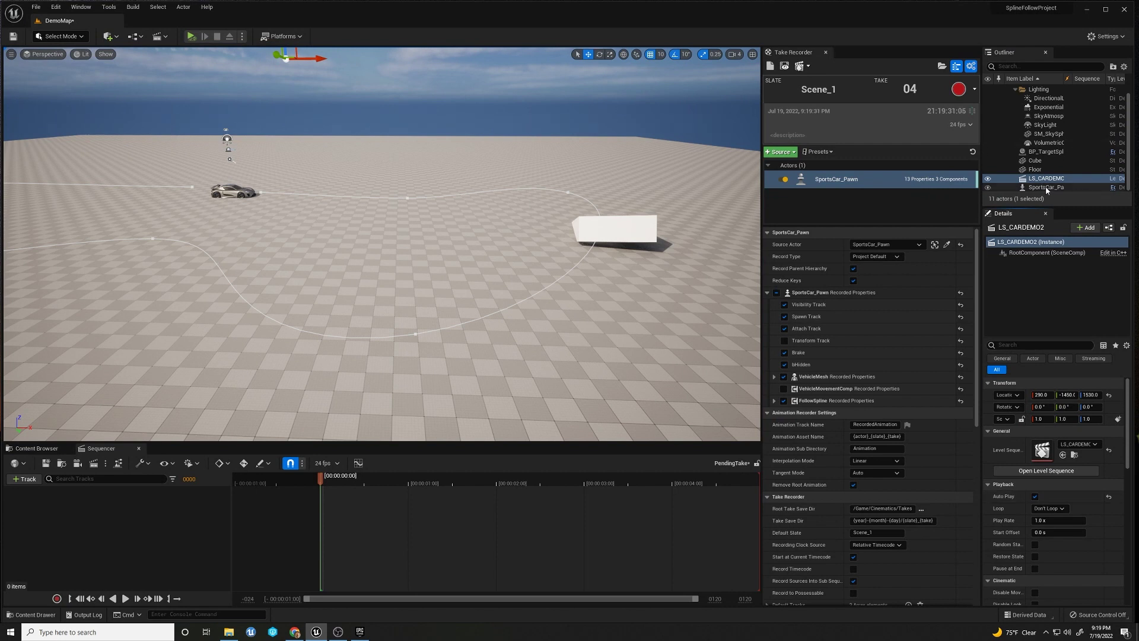
left_click_drag(1050, 179, 881, 197)
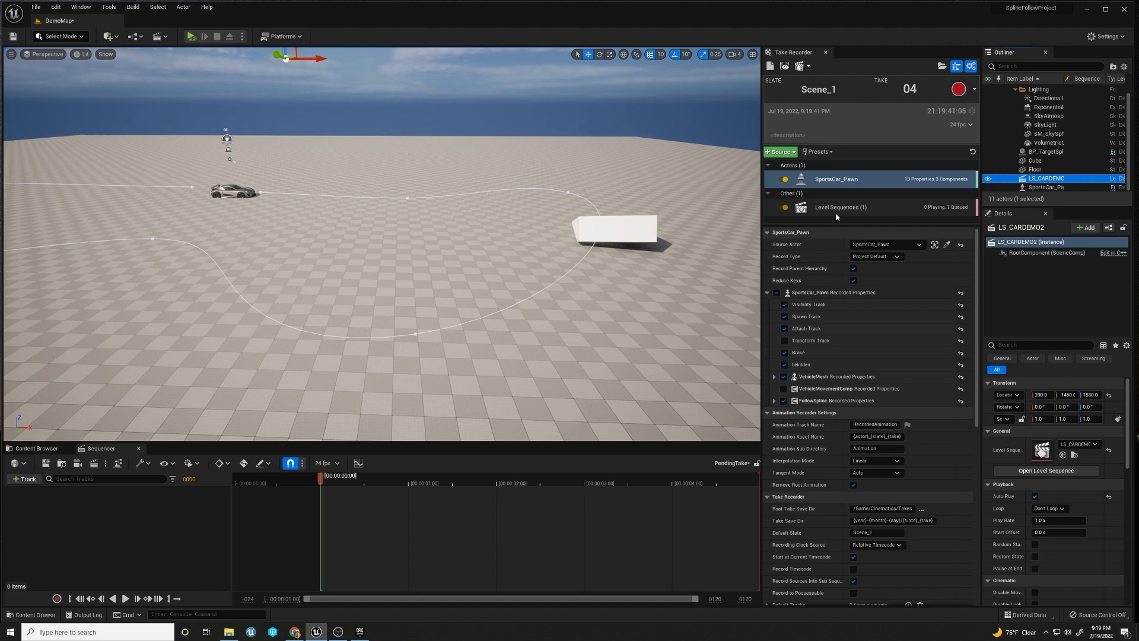
left_click(1095, 445)
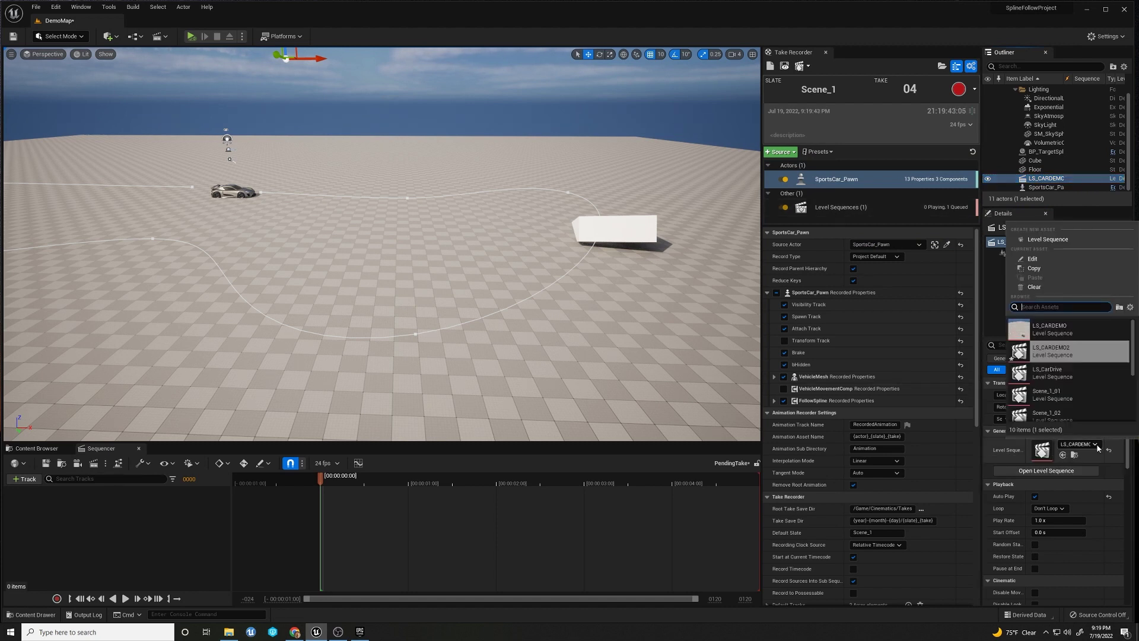
left_click(1039, 291)
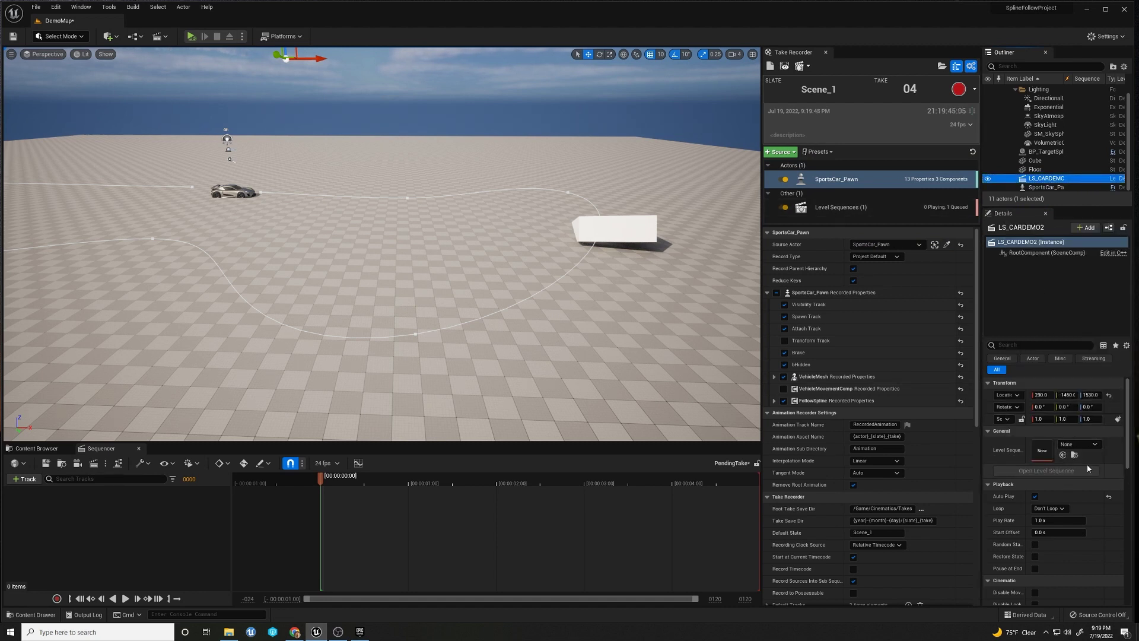
left_click(190, 36)
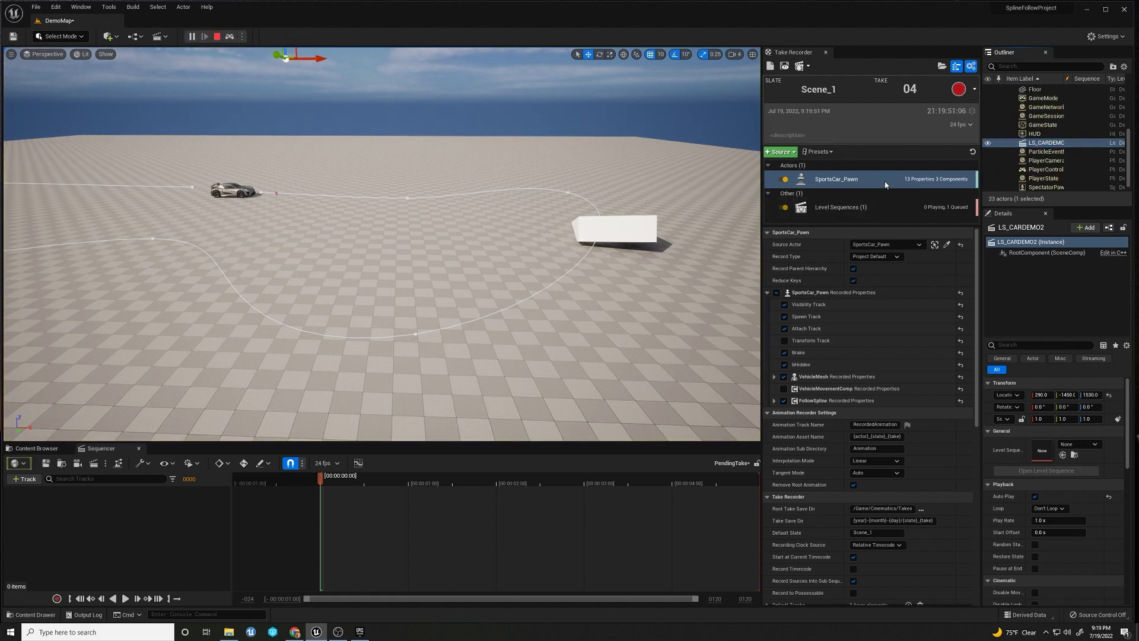
left_click(963, 90)
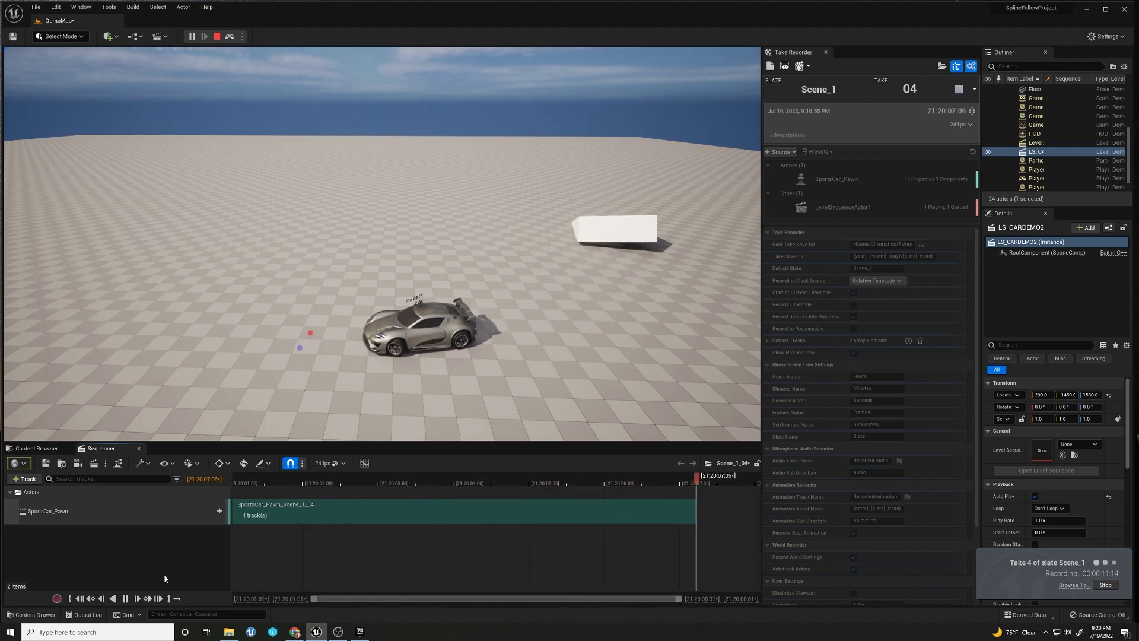
Finish take 04, then open Scene_1_04 from Cinematics/Takes/2022-07-19 and scrub through it.
left_click(218, 37)
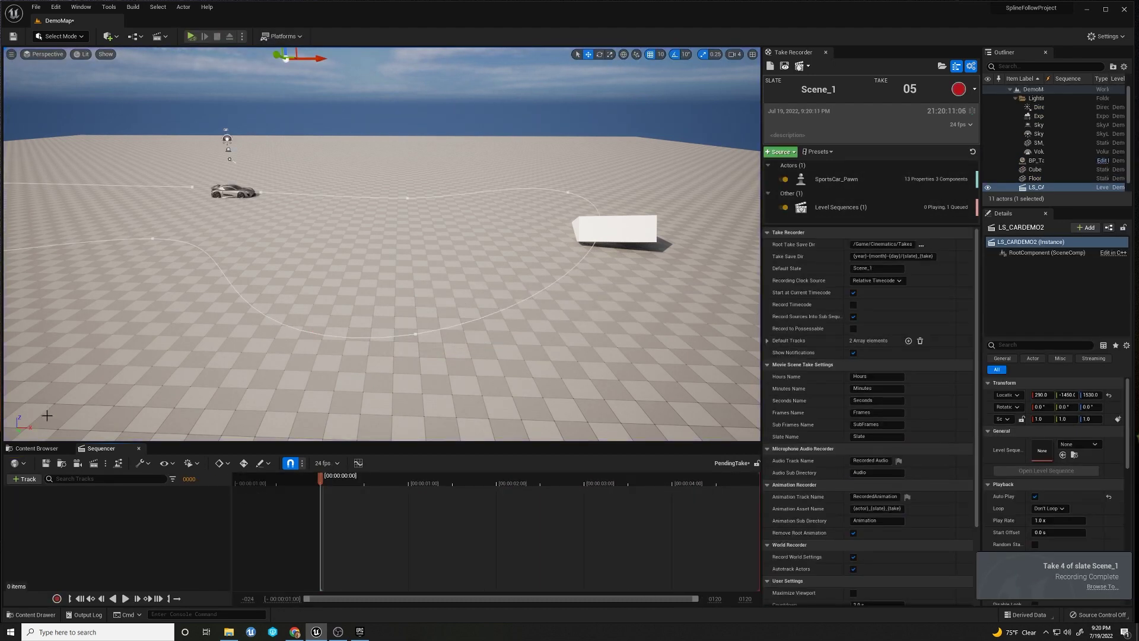
left_click(36, 448)
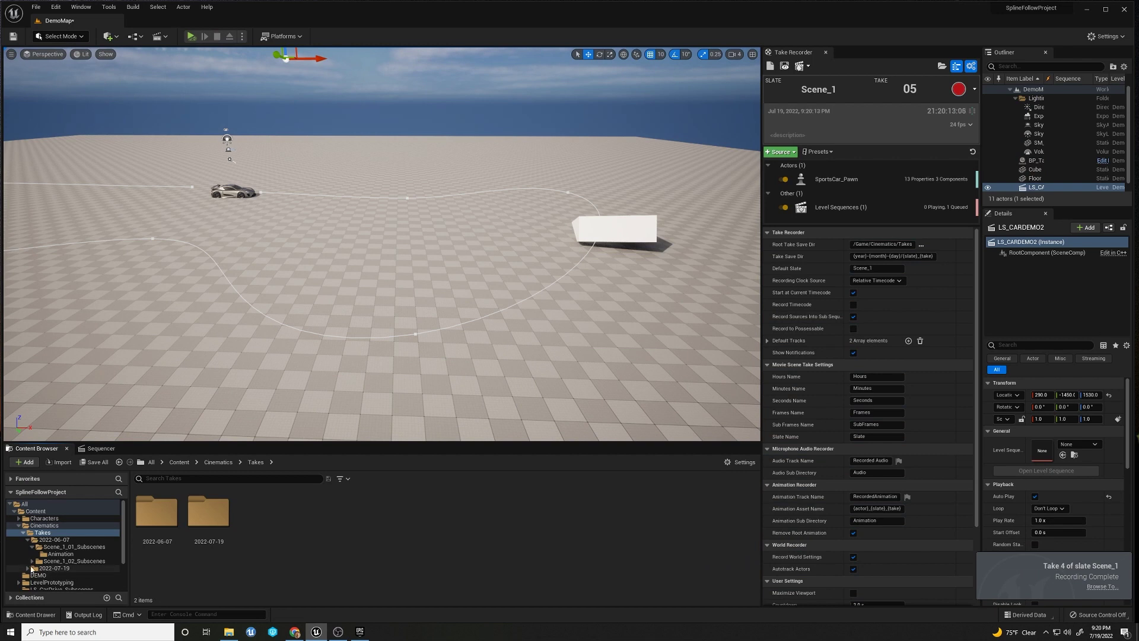
double_click(37, 569)
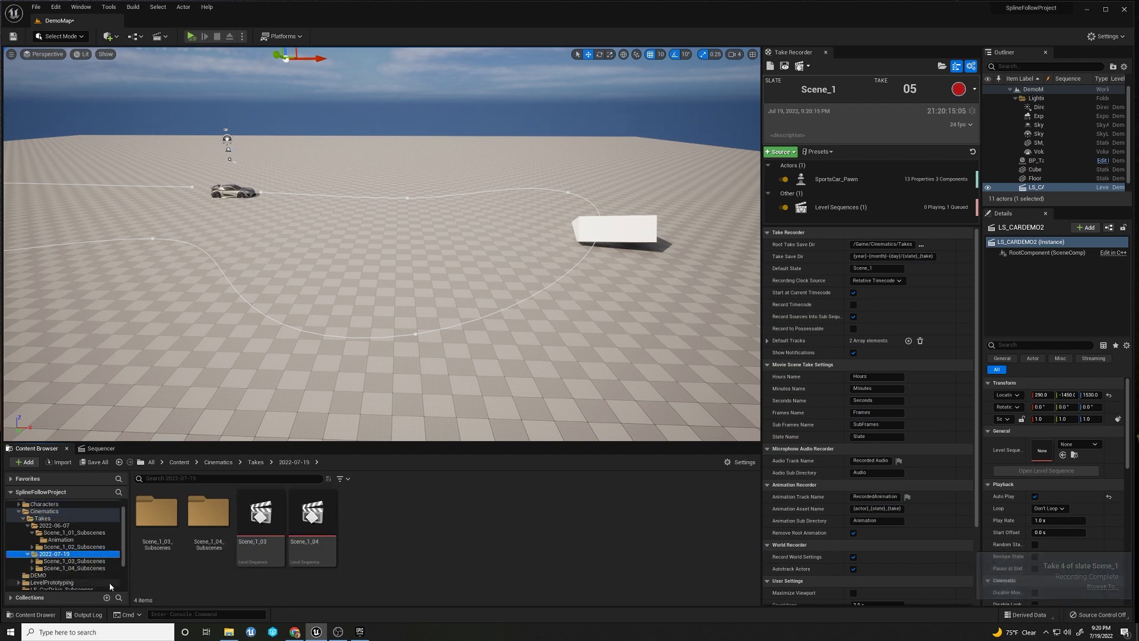
double_click(315, 529)
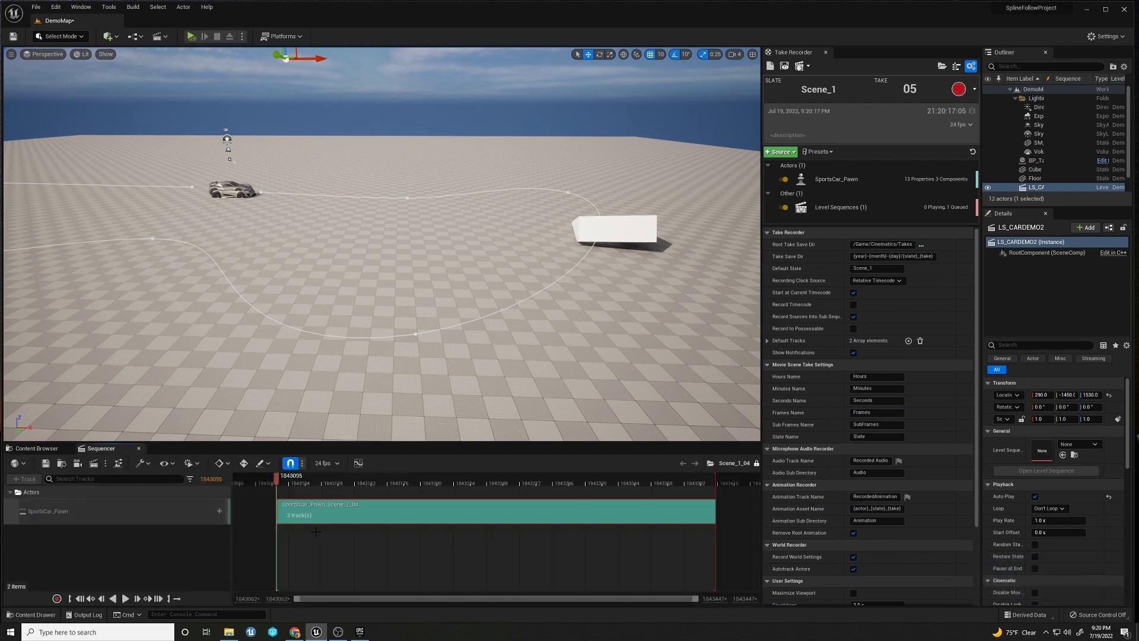
left_click_drag(289, 485, 490, 511)
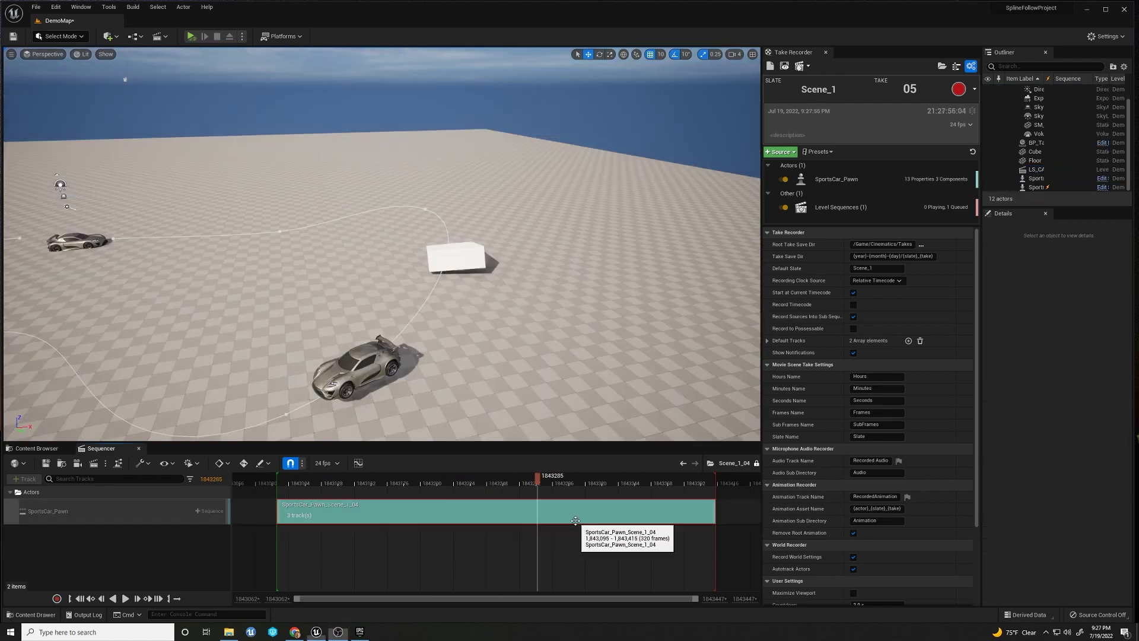
Browse from the take's animation section to SportsCar_Pawn_Scene_1_04 and preview it in the animation editor.
double_click(576, 520)
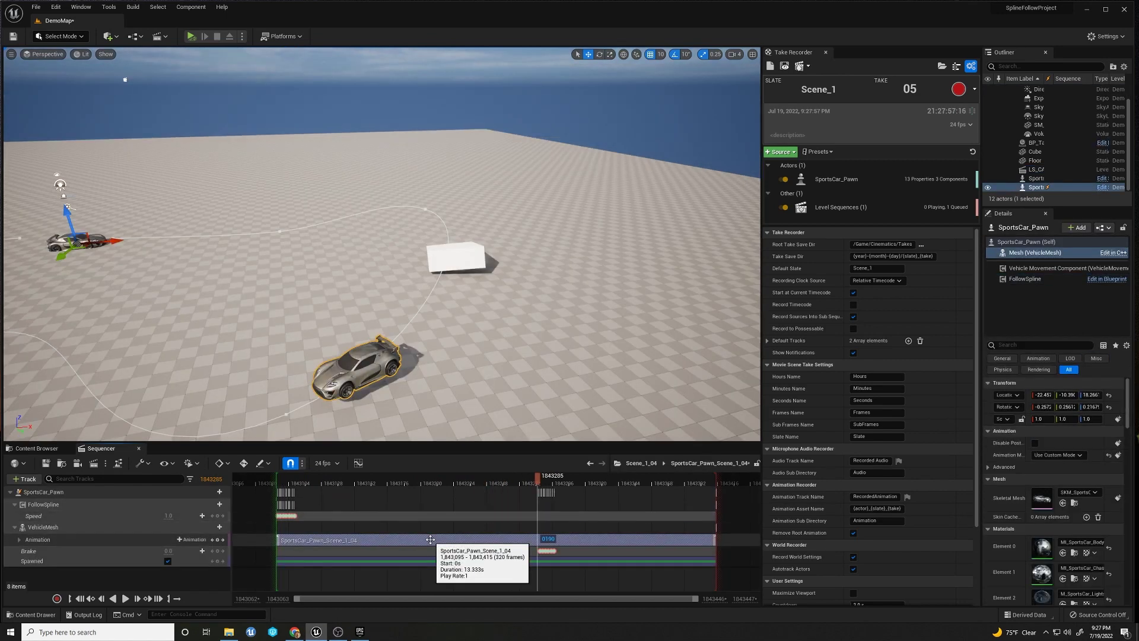
right_click(438, 540)
mouse_move(514, 282)
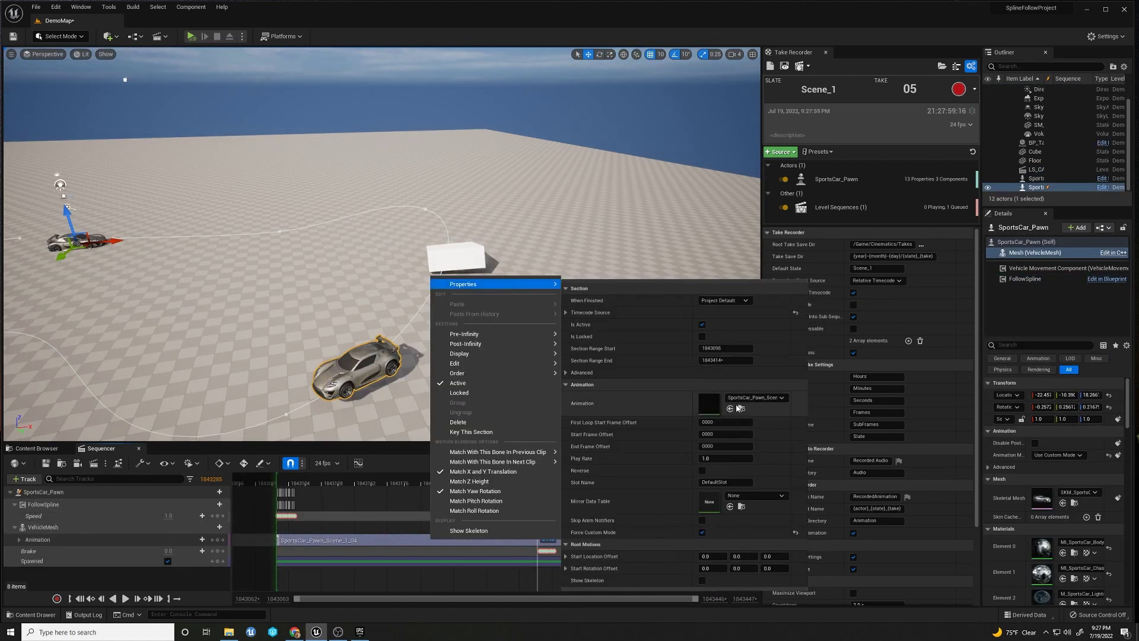
left_click(739, 406)
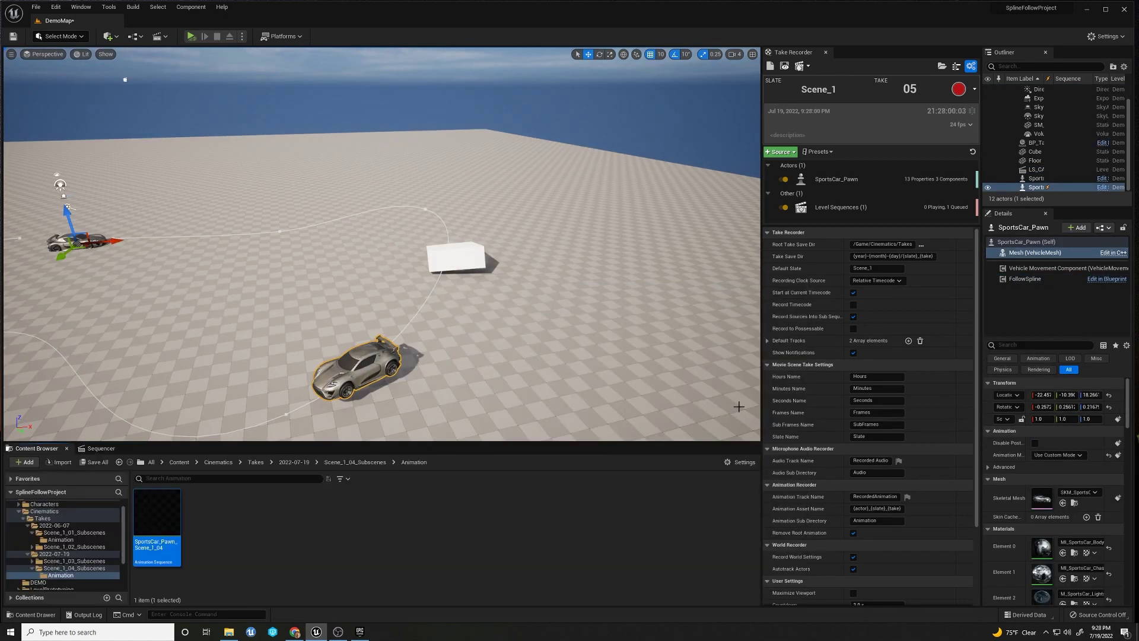
double_click(162, 503)
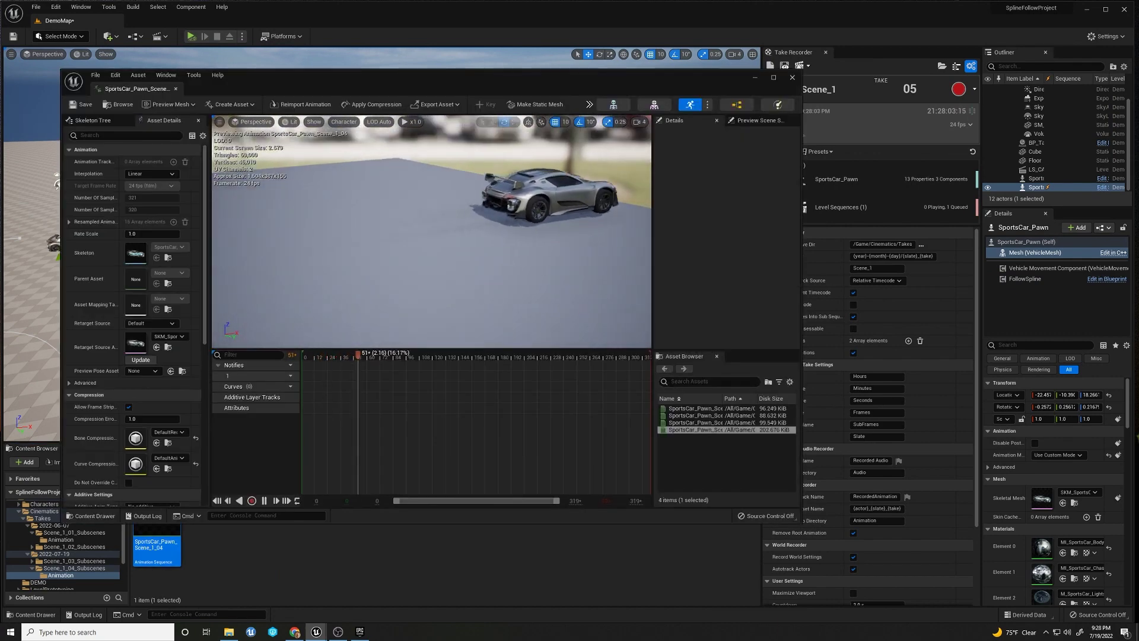
left_click(264, 500)
key("f")
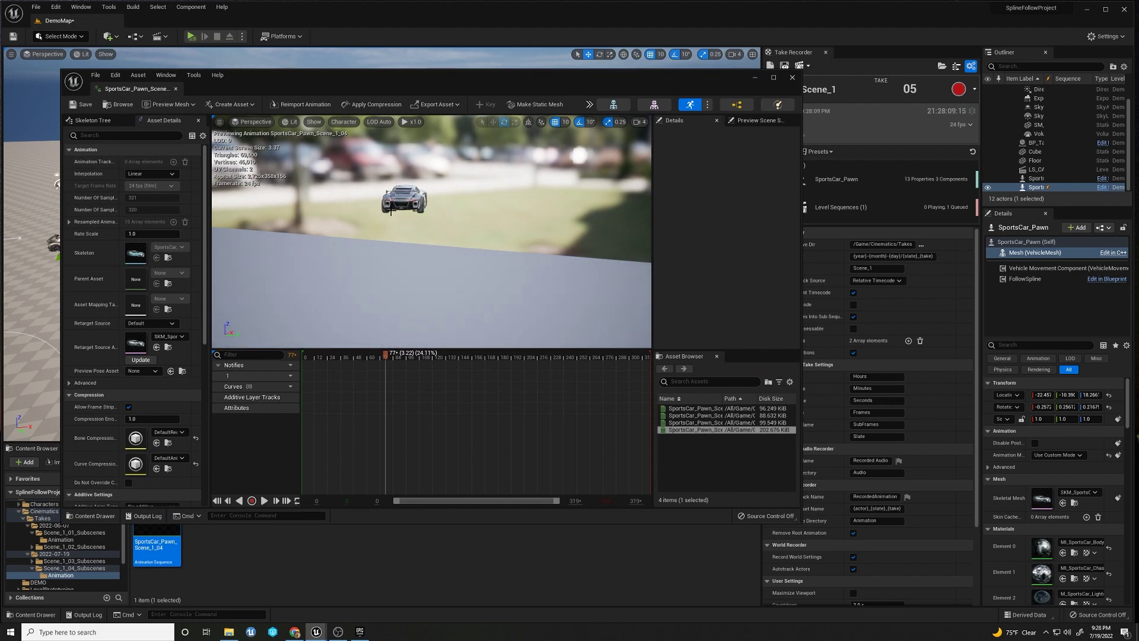
left_click(755, 78)
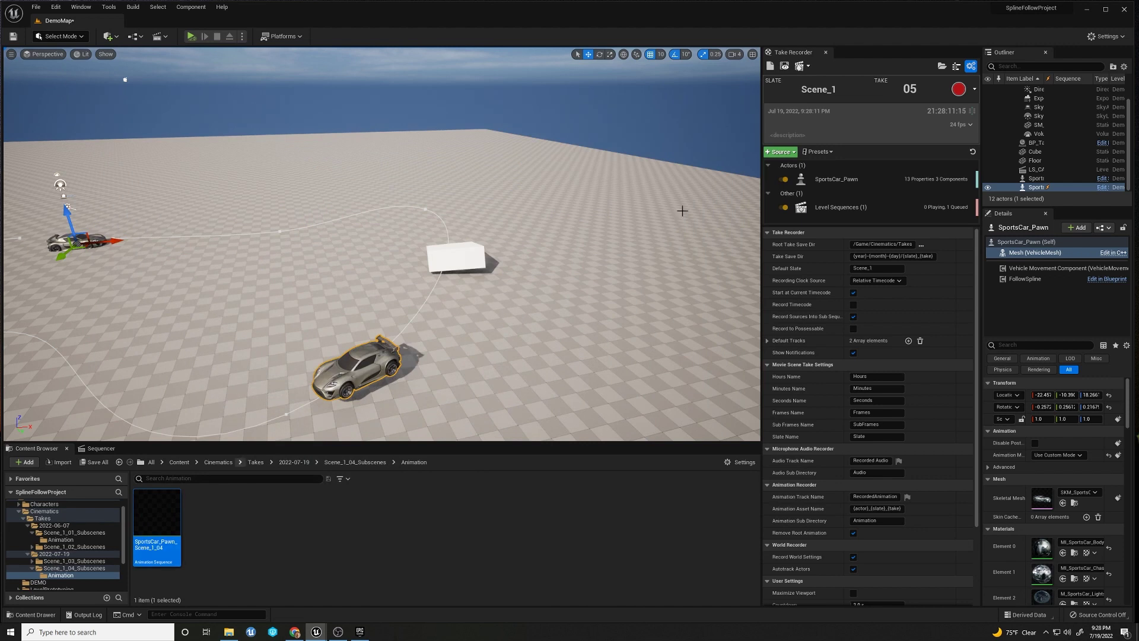